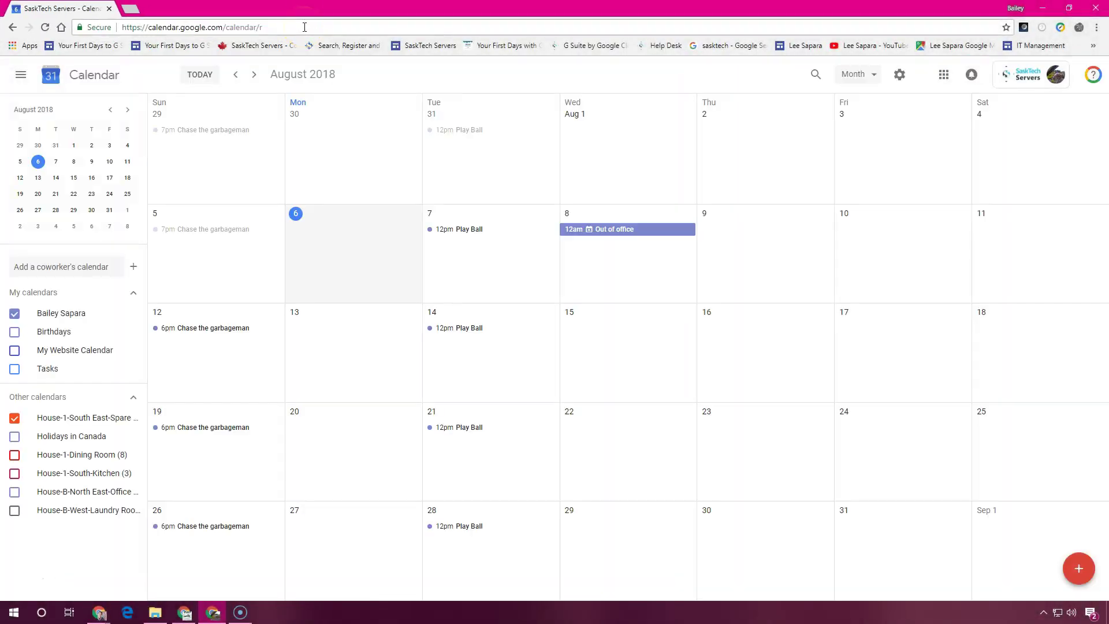
# Step: Create 'Acme goes Google' on Thursday, Aug 9, 10:00am–11:30am, on your own calendar
pyautogui.click(765, 240)
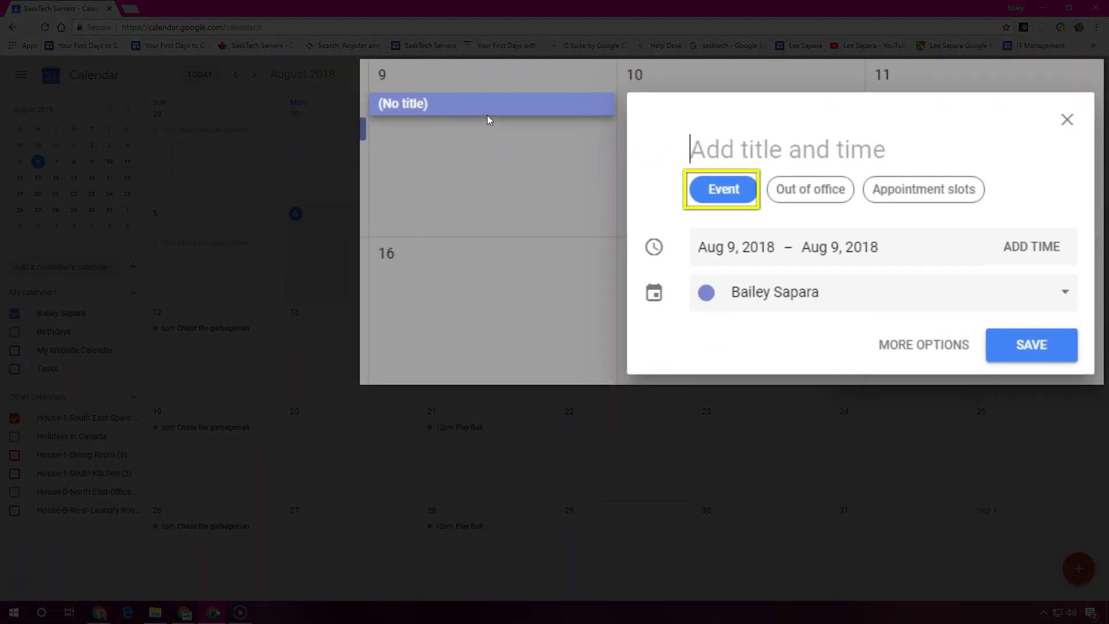
pyautogui.write('Acme')
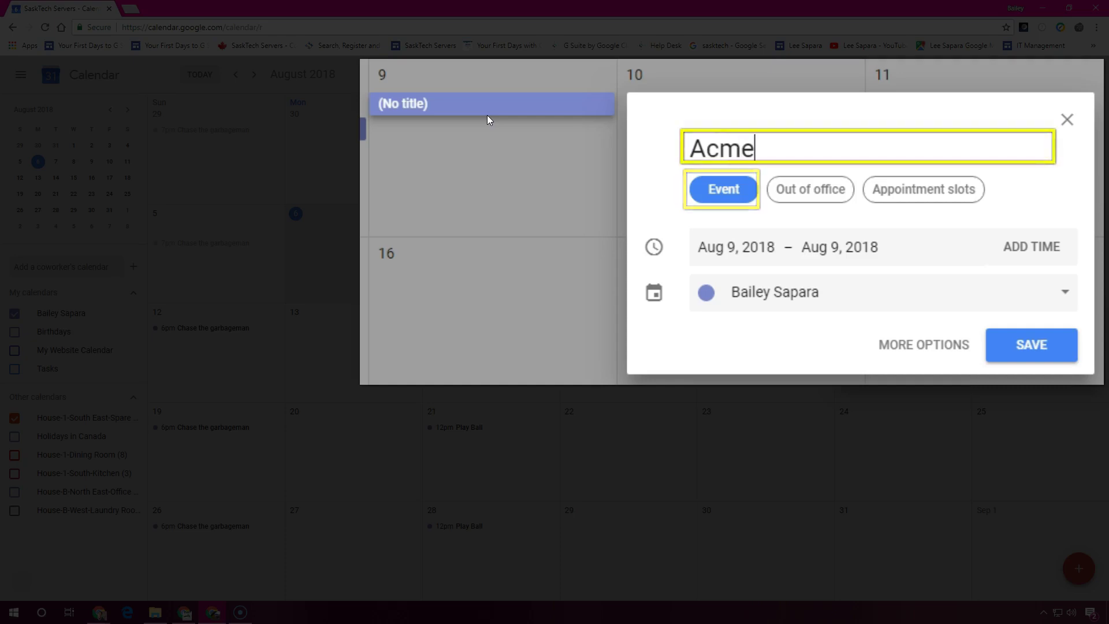
pyautogui.write(' goes')
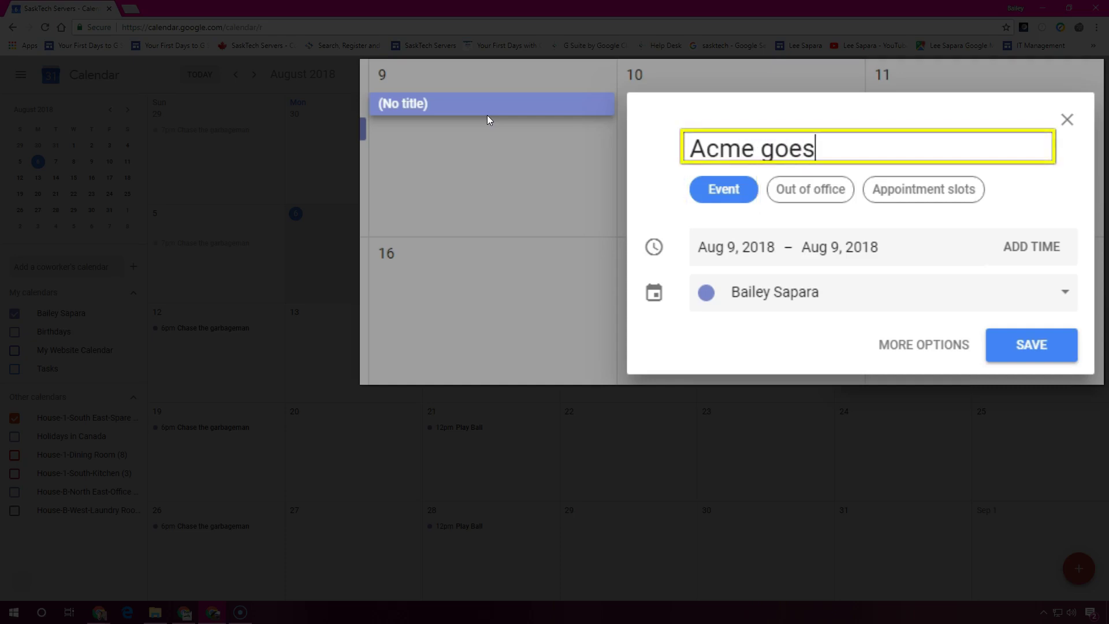
pyautogui.write(' Googl')
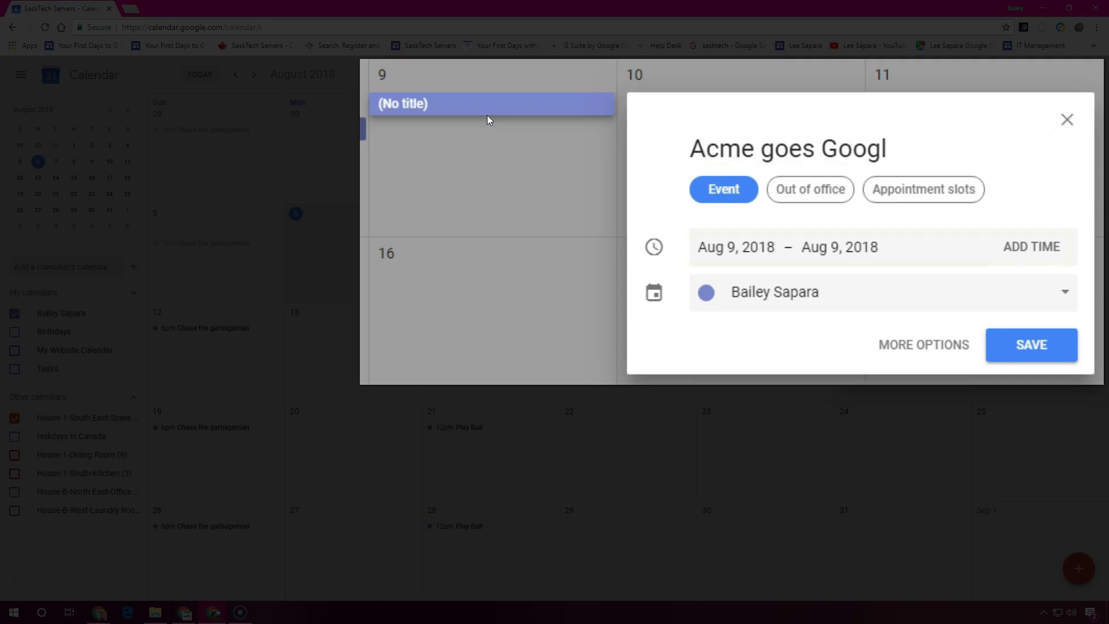
pyautogui.write('e')
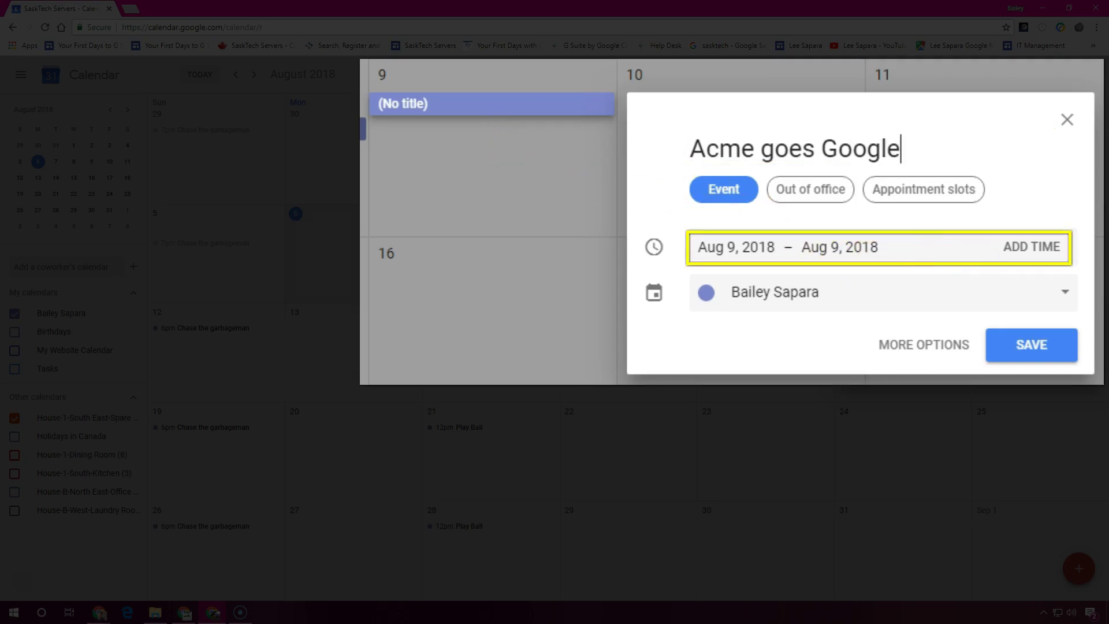
pyautogui.click(1032, 247)
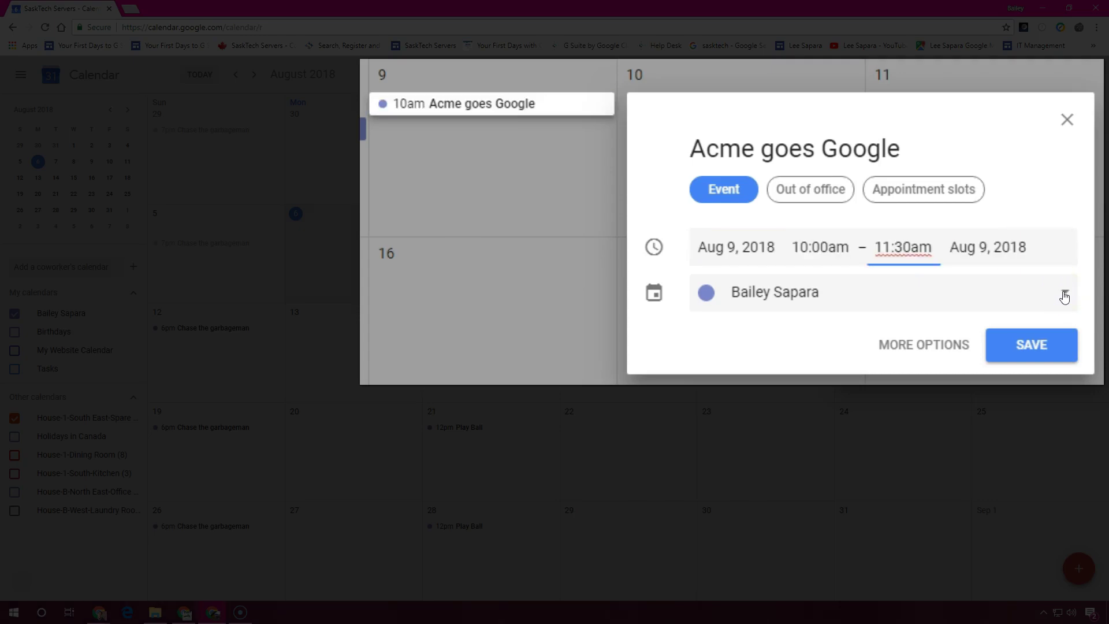
pyautogui.click(1065, 295)
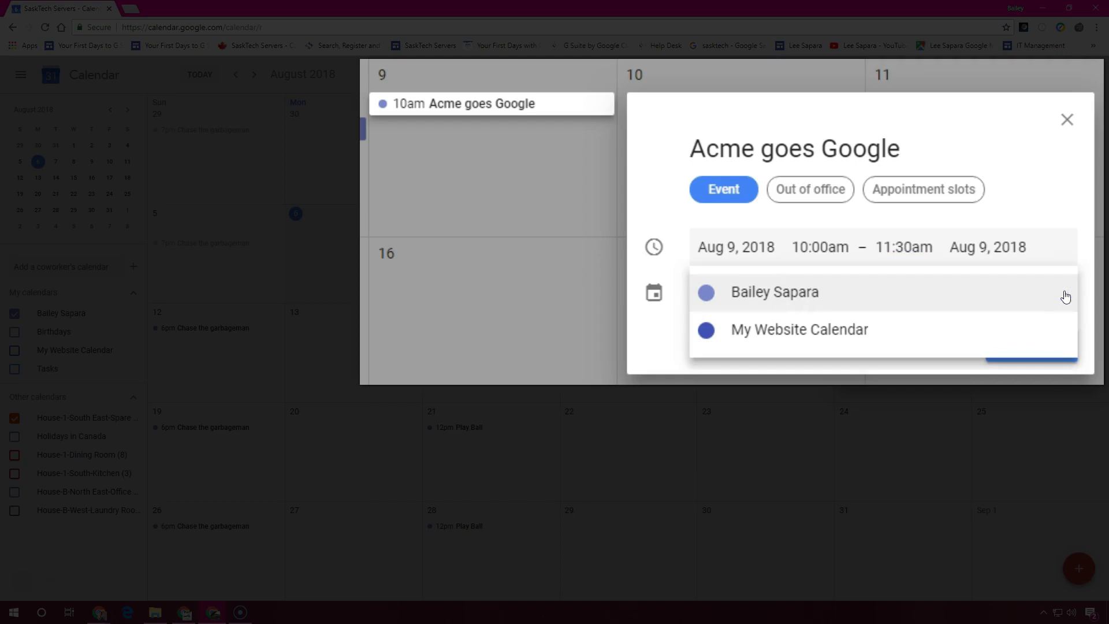
pyautogui.click(886, 292)
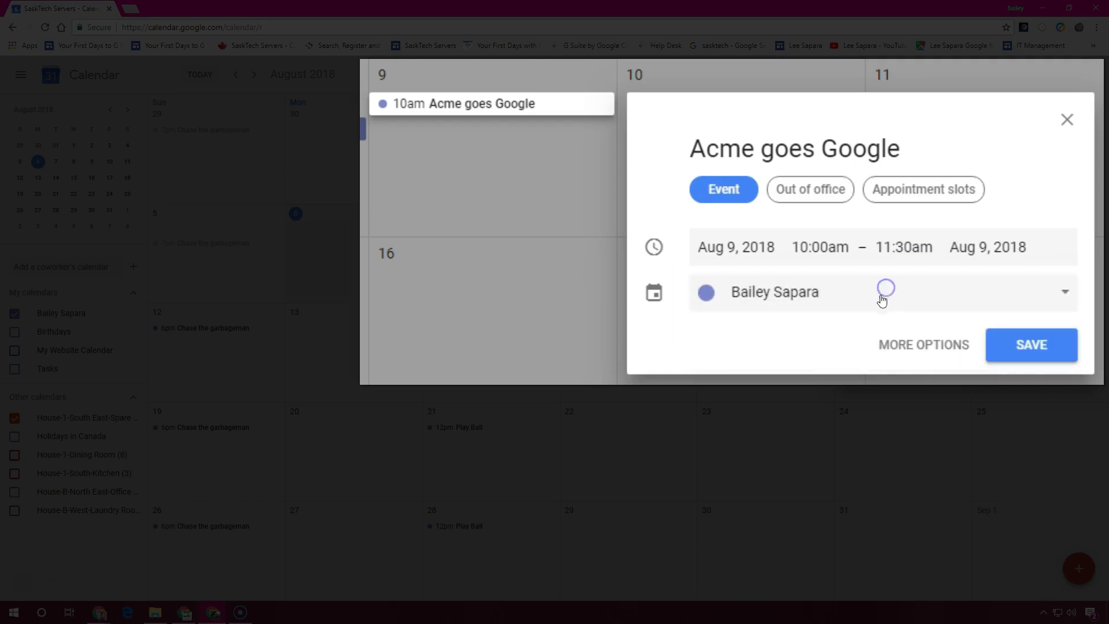
# Step: Save the Acme goes Google event from the full editor so it shows at 10am, Aug 9
pyautogui.click(943, 347)
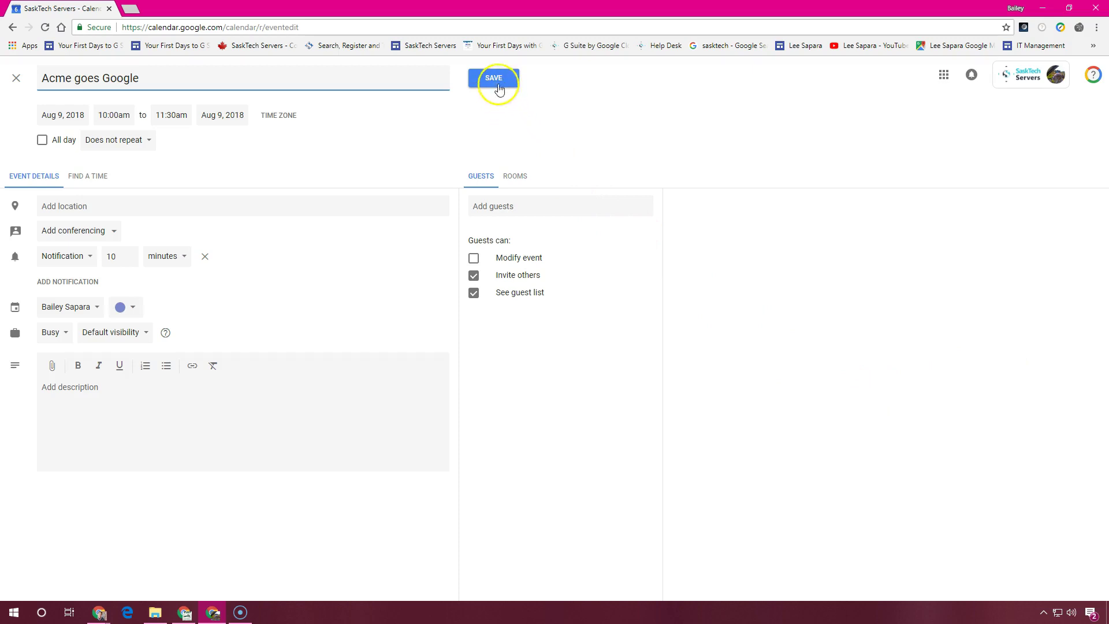
pyautogui.click(499, 84)
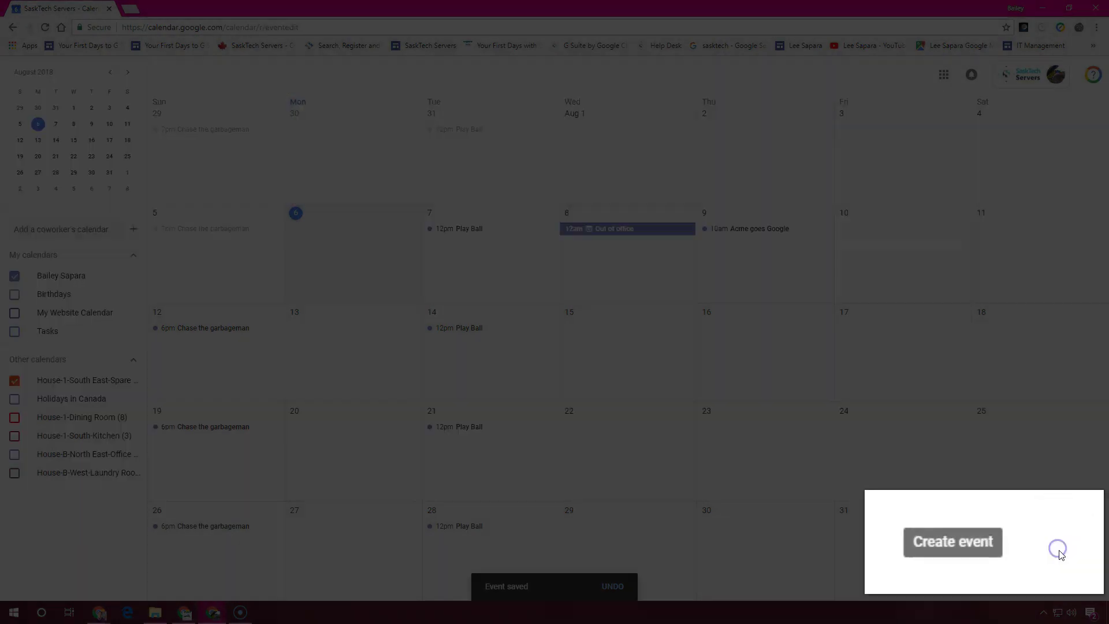
pyautogui.click(1084, 577)
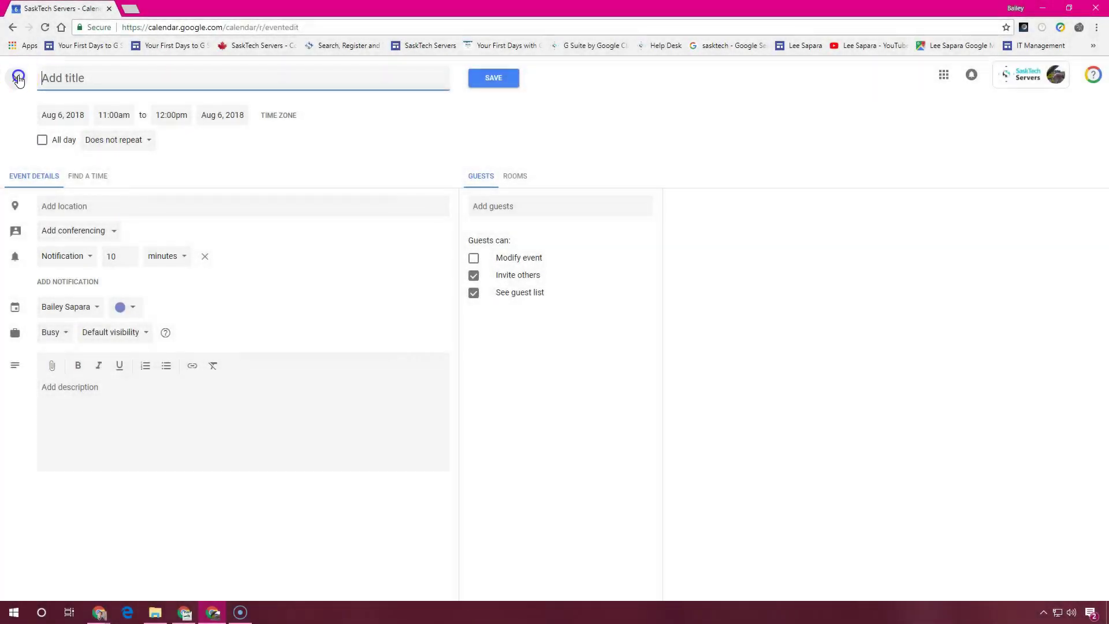
pyautogui.click(16, 78)
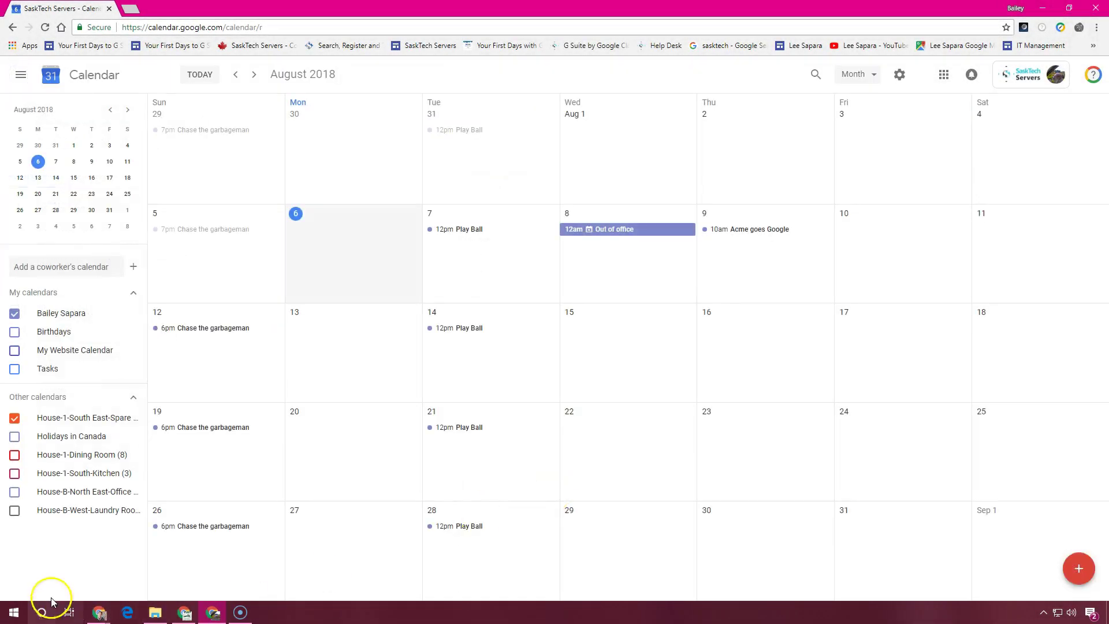
# Step: Reopen the Aug 9 Acme goes Google event for editing, ready to add guests
pyautogui.click(774, 231)
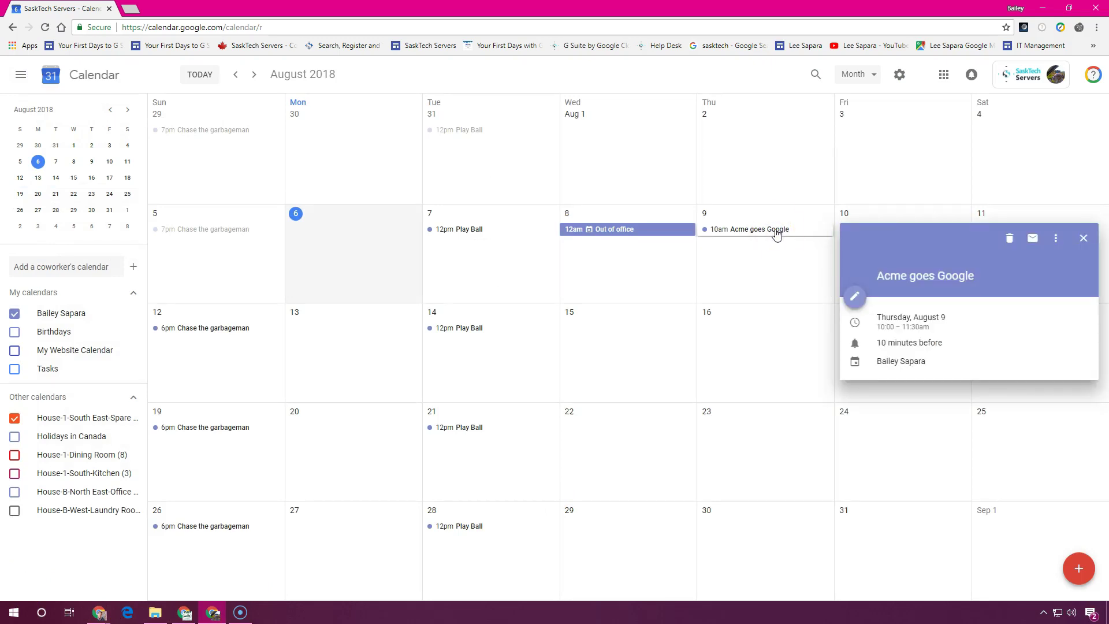
pyautogui.click(855, 297)
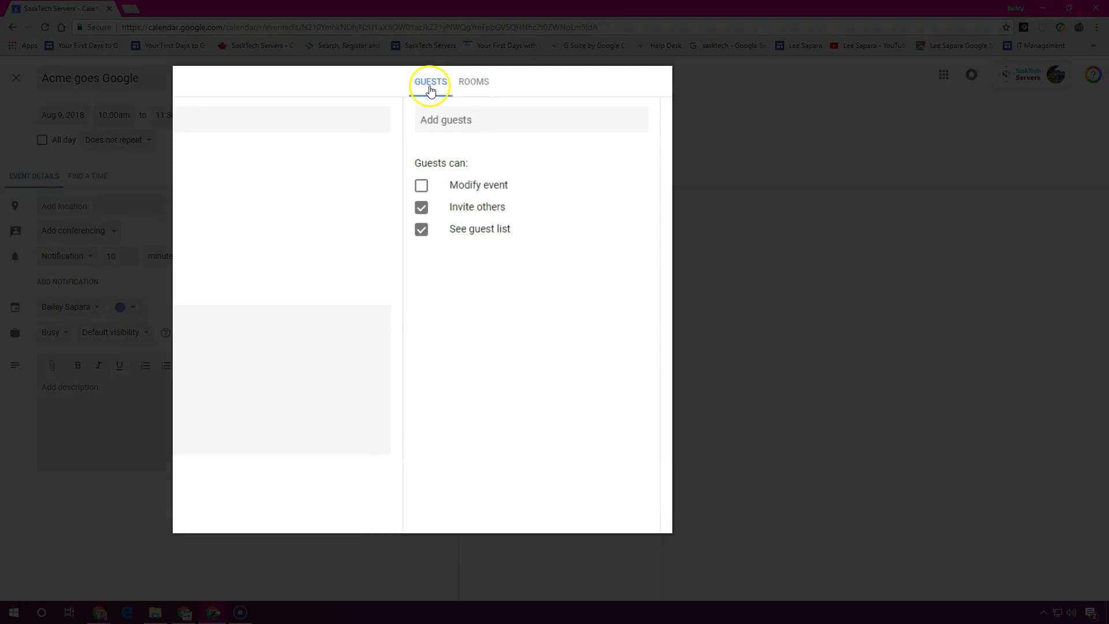
pyautogui.click(437, 118)
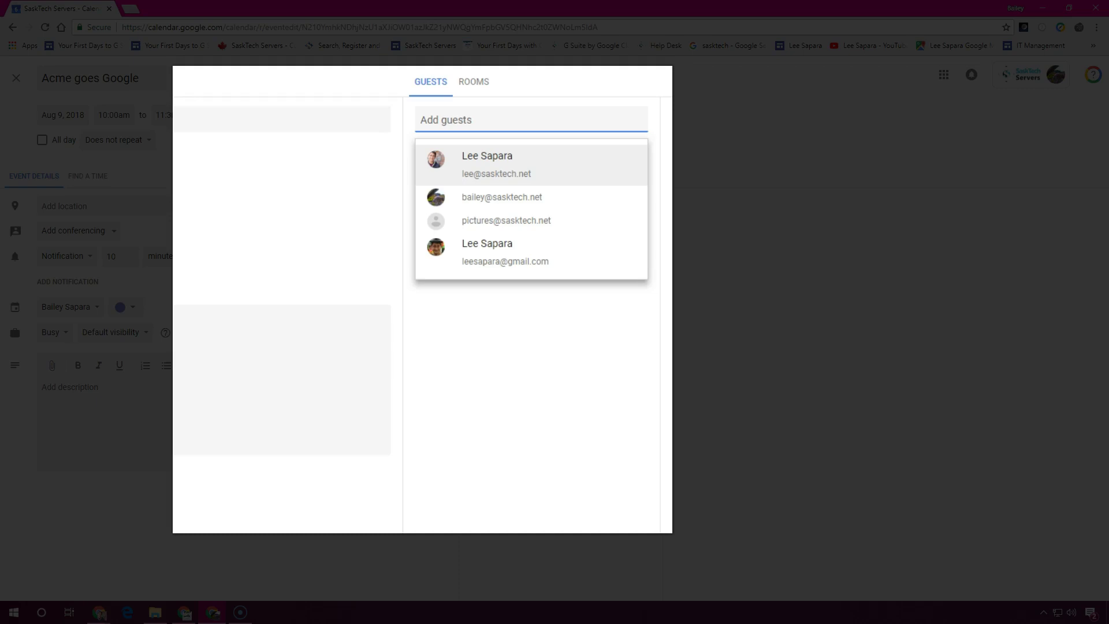
# Step: Invite the suggested coworker as a required guest and allow guests to modify the event
pyautogui.click(484, 174)
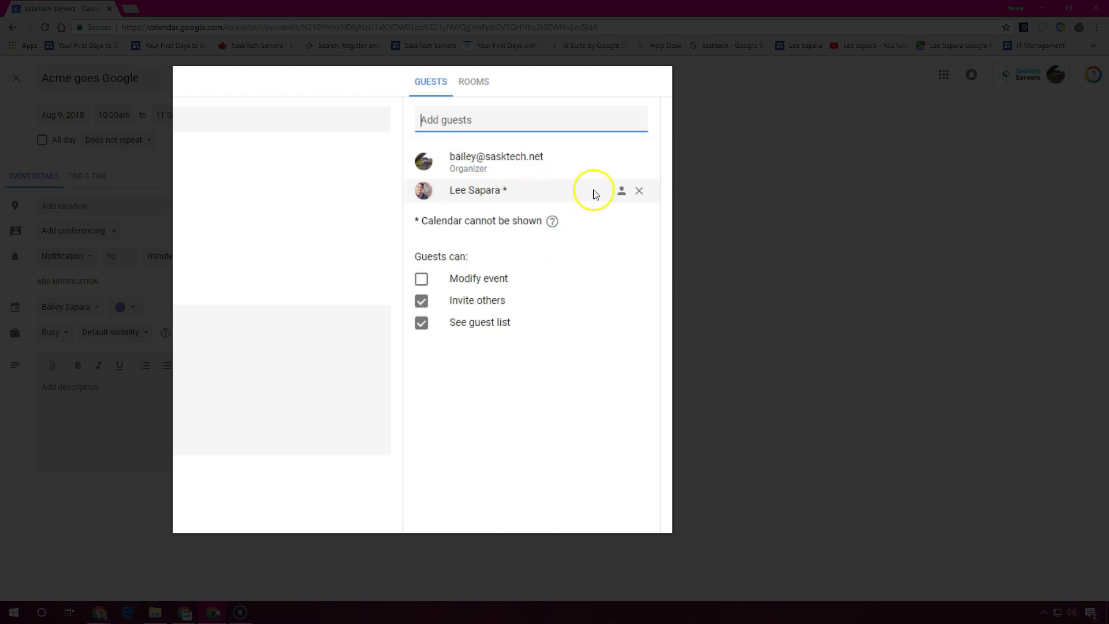
pyautogui.click(572, 190)
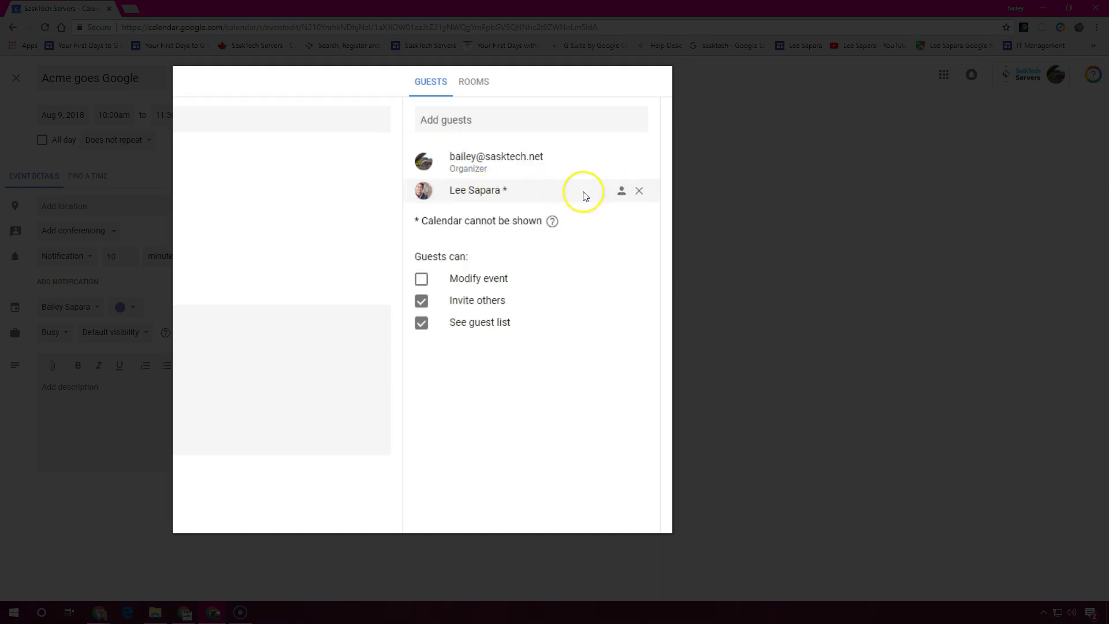
pyautogui.click(622, 192)
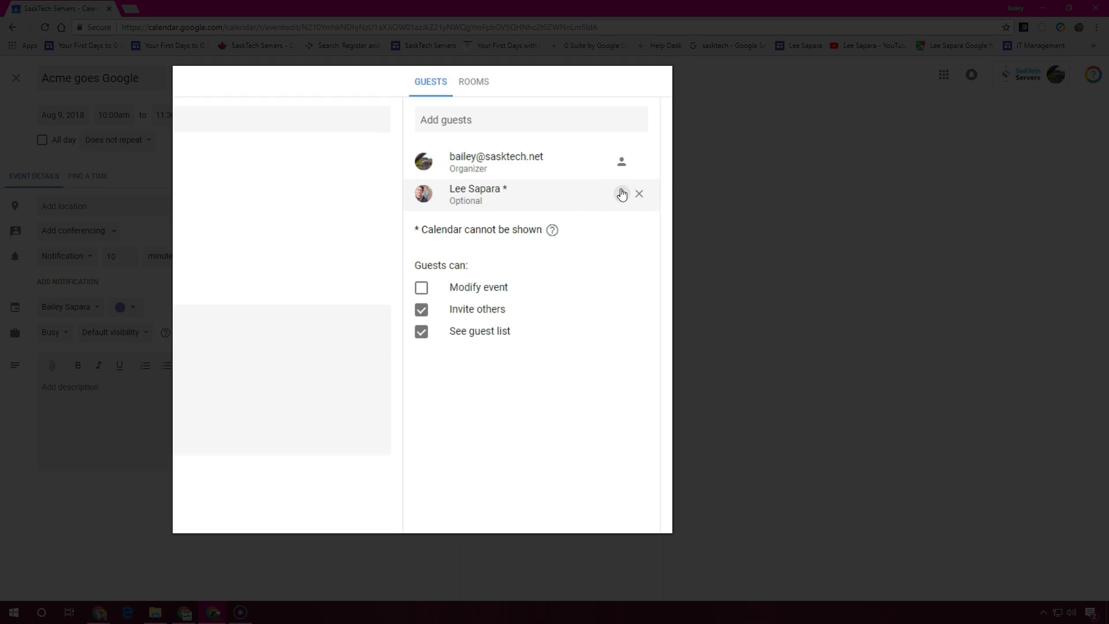
pyautogui.click(622, 195)
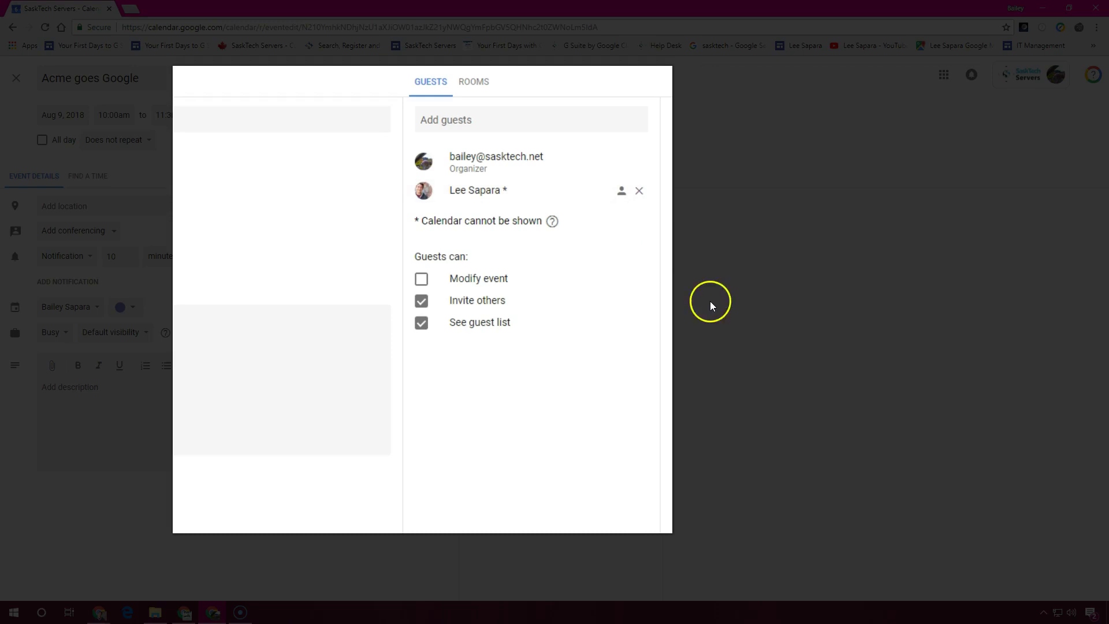
pyautogui.click(422, 282)
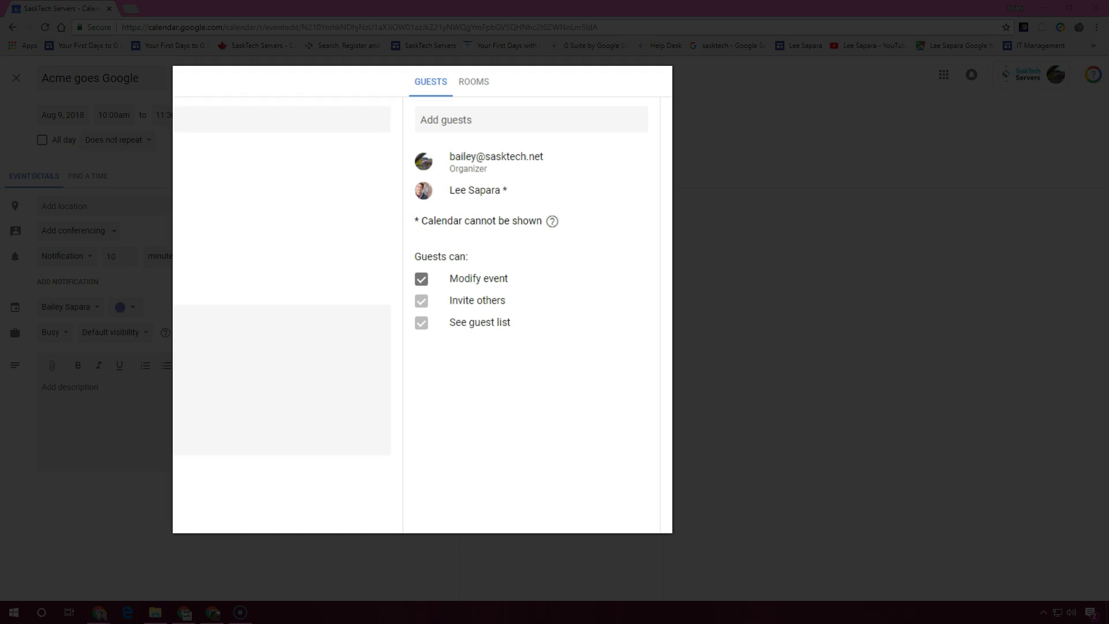
pyautogui.click(523, 253)
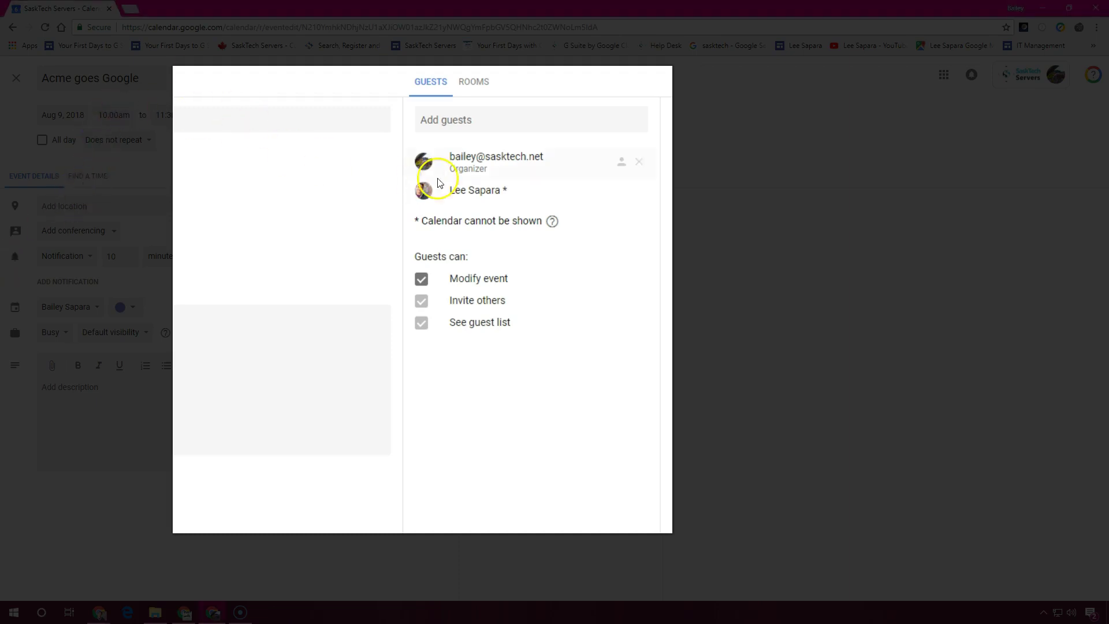
# Step: Book House-1-Dining Room (8) as the event's room, replacing House-1-South-Kitchen (3)
pyautogui.click(475, 85)
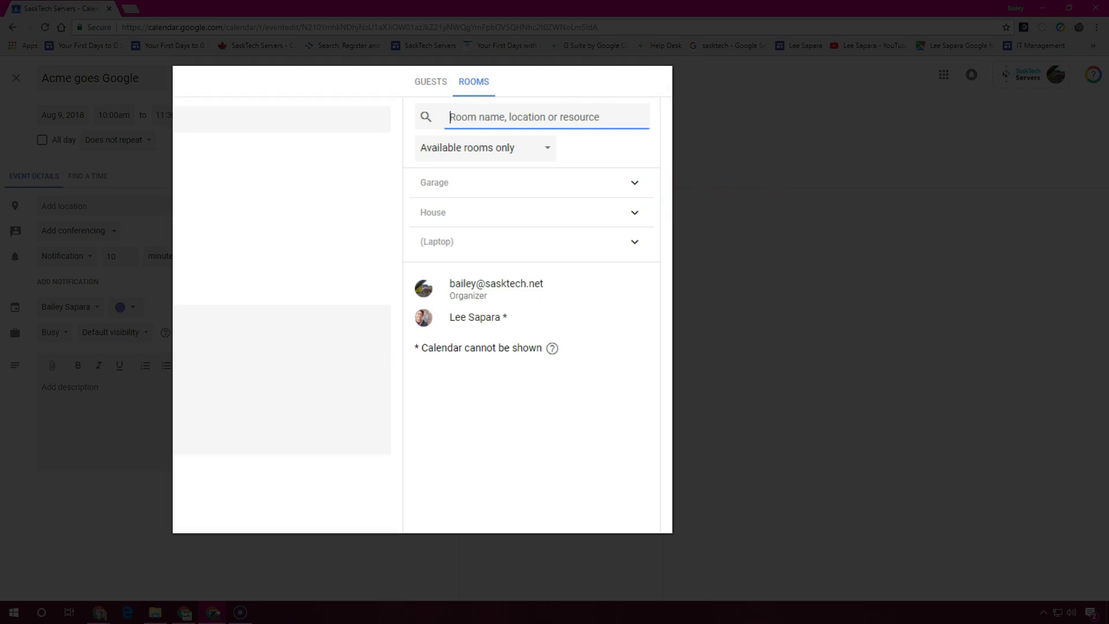
pyautogui.click(760, 198)
pyautogui.write('ki')
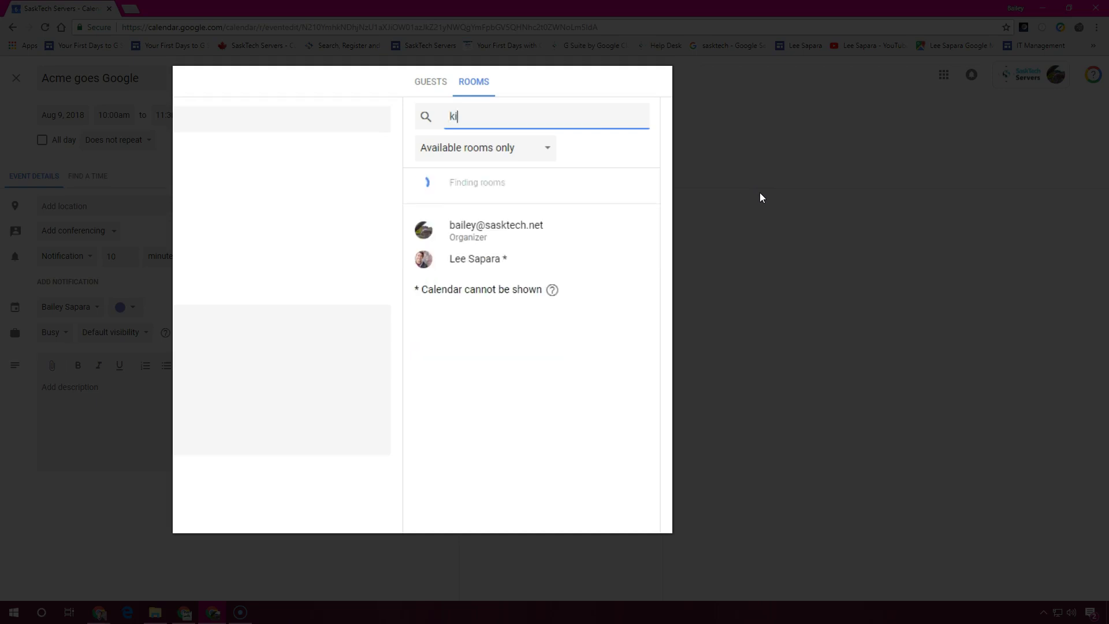
pyautogui.write('tch')
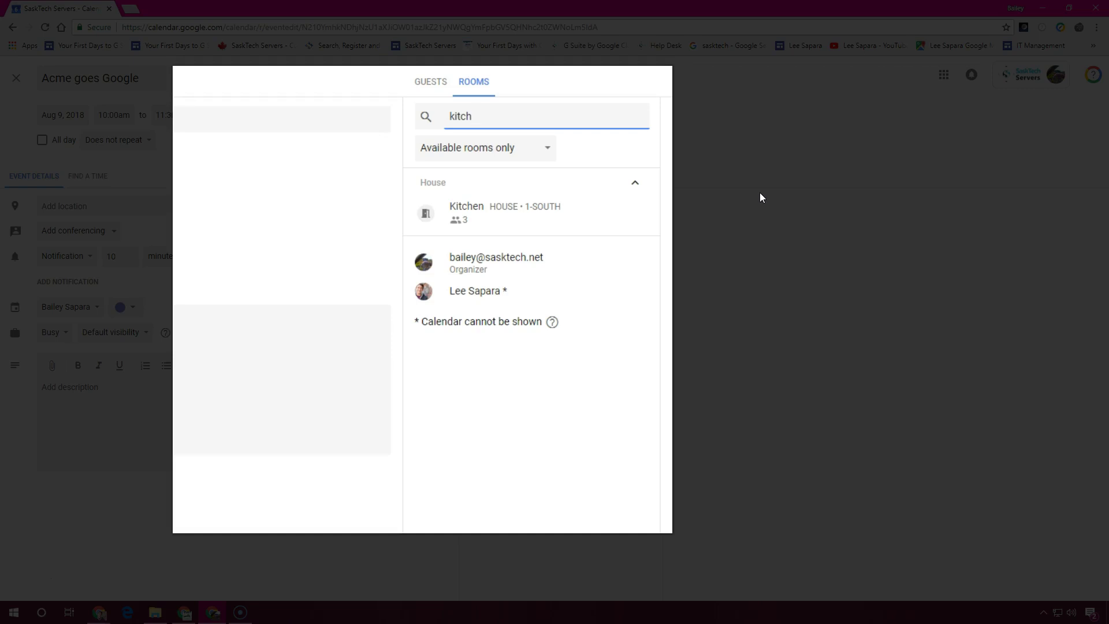
pyautogui.press('BackSpace')
pyautogui.press('BackSpace')
pyautogui.press('BackSpace')
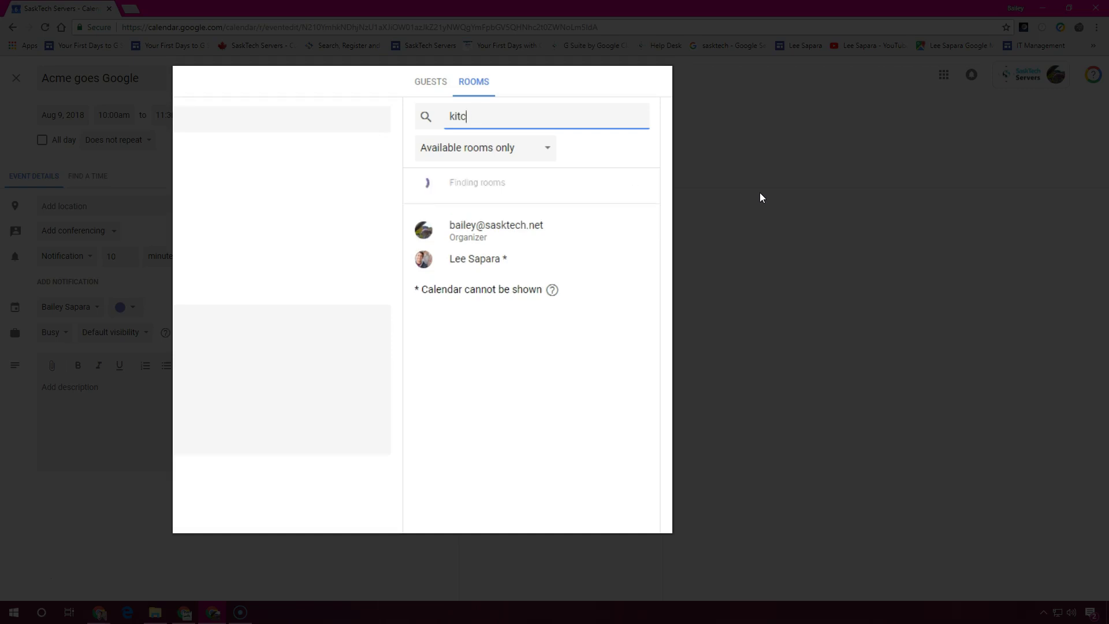
pyautogui.press('BackSpace')
pyautogui.press('BackSpace')
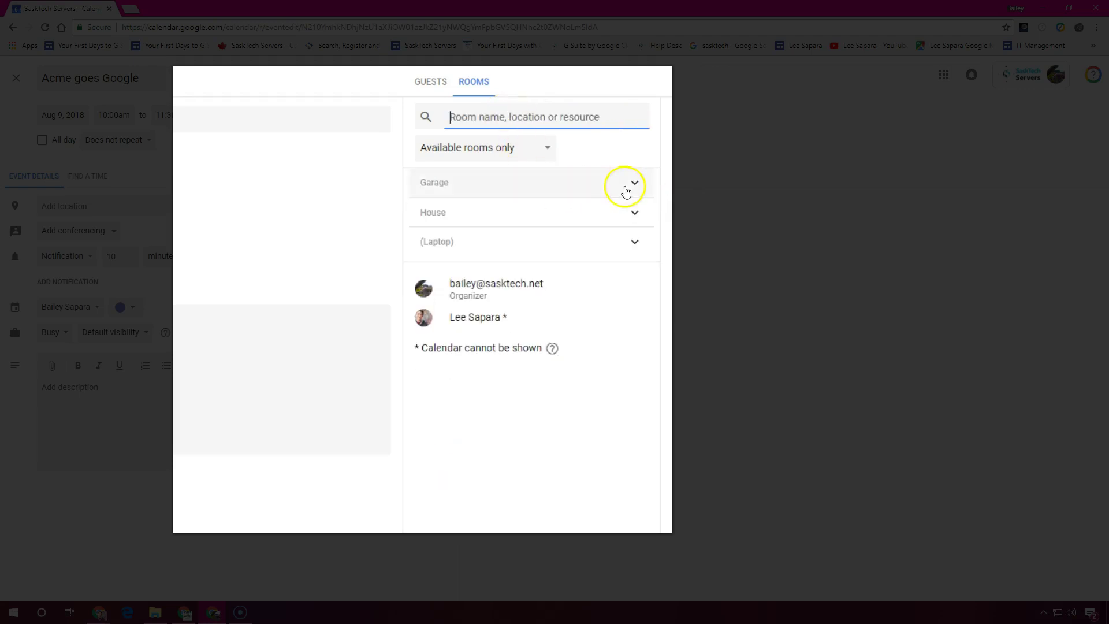
pyautogui.click(635, 215)
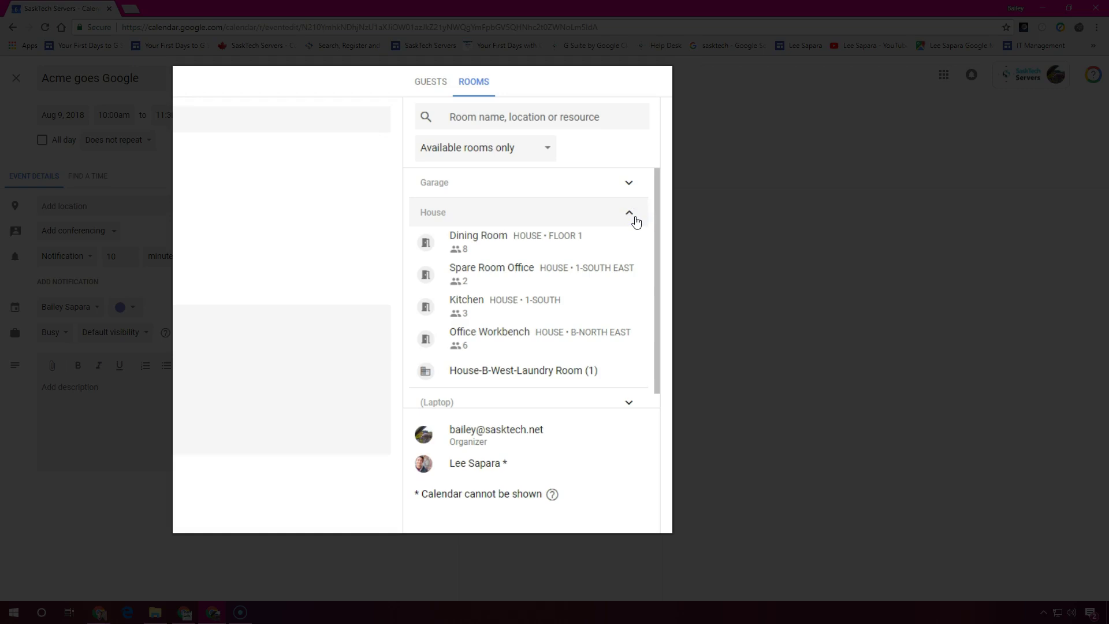
pyautogui.click(556, 305)
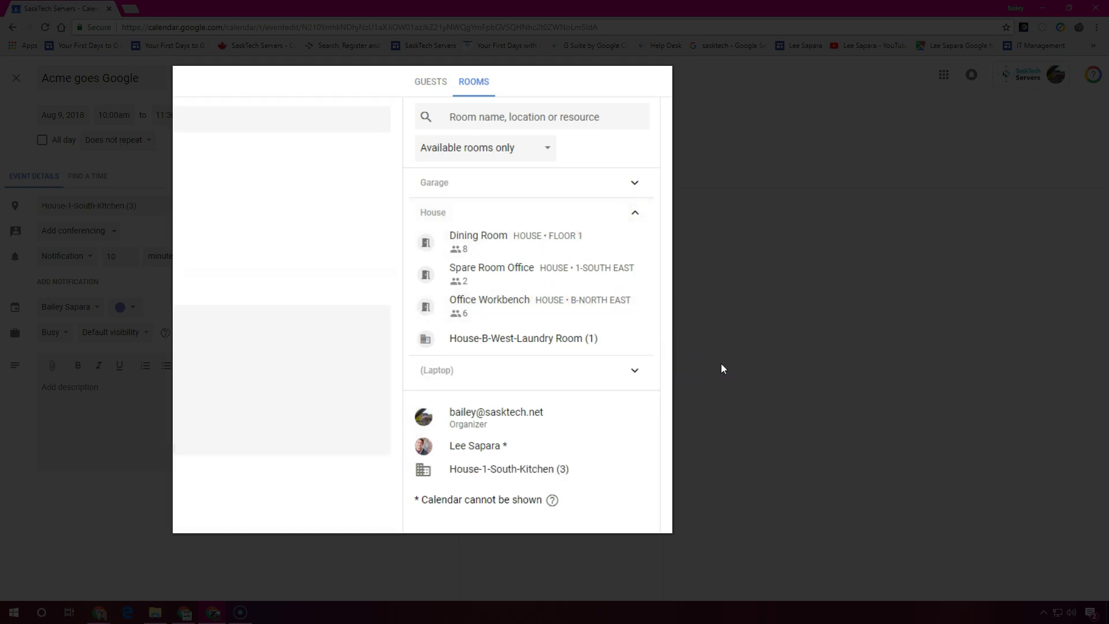
pyautogui.click(460, 253)
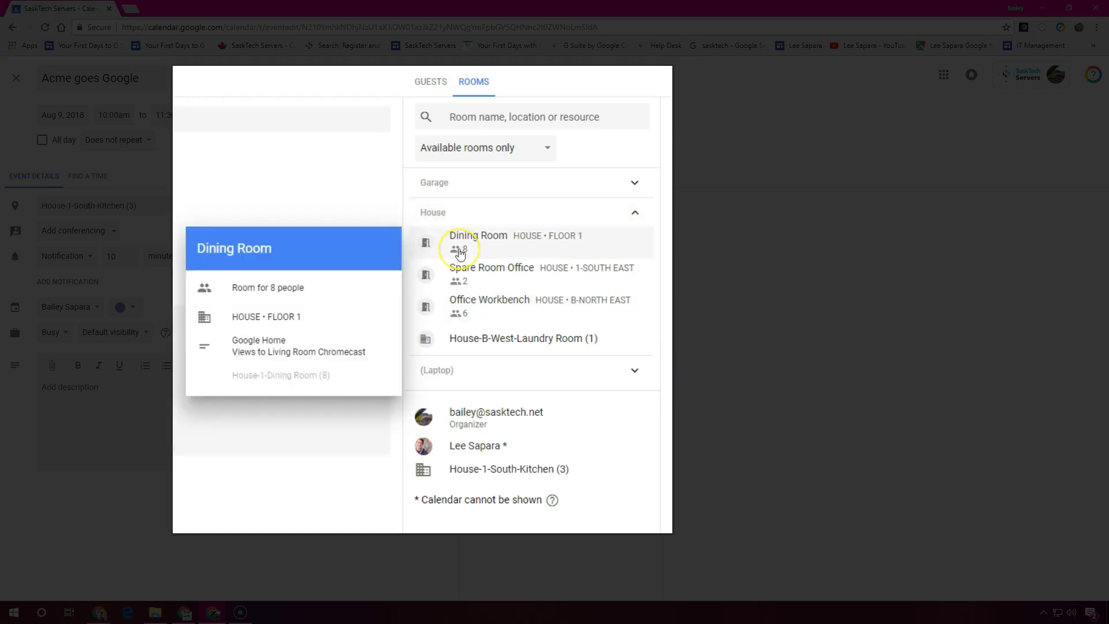
pyautogui.moveTo(465, 290)
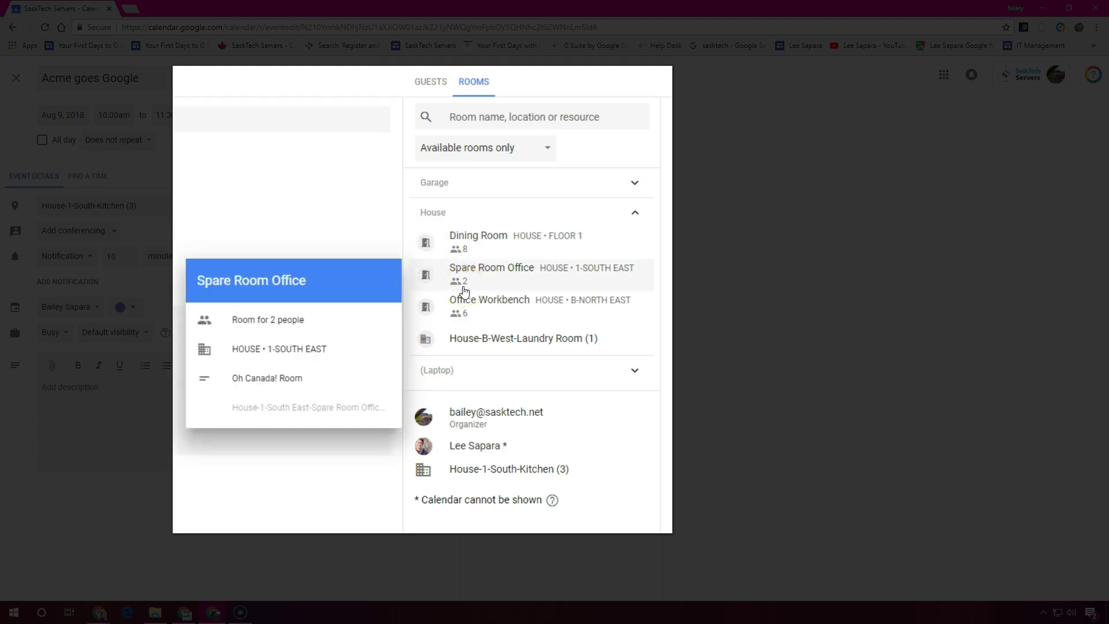
pyautogui.click(484, 283)
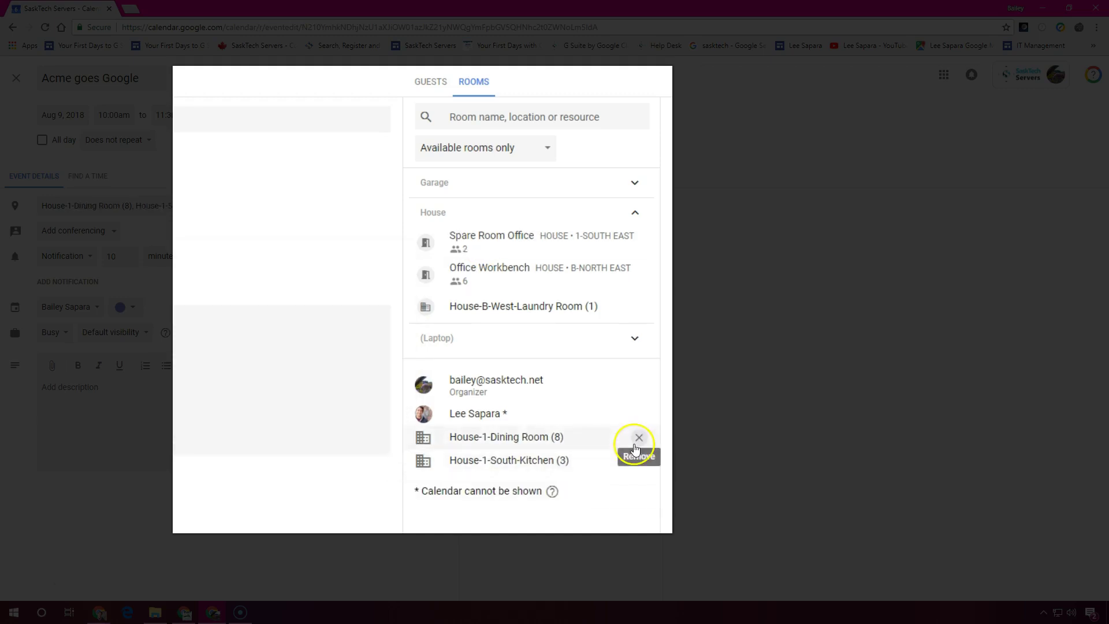
pyautogui.click(637, 461)
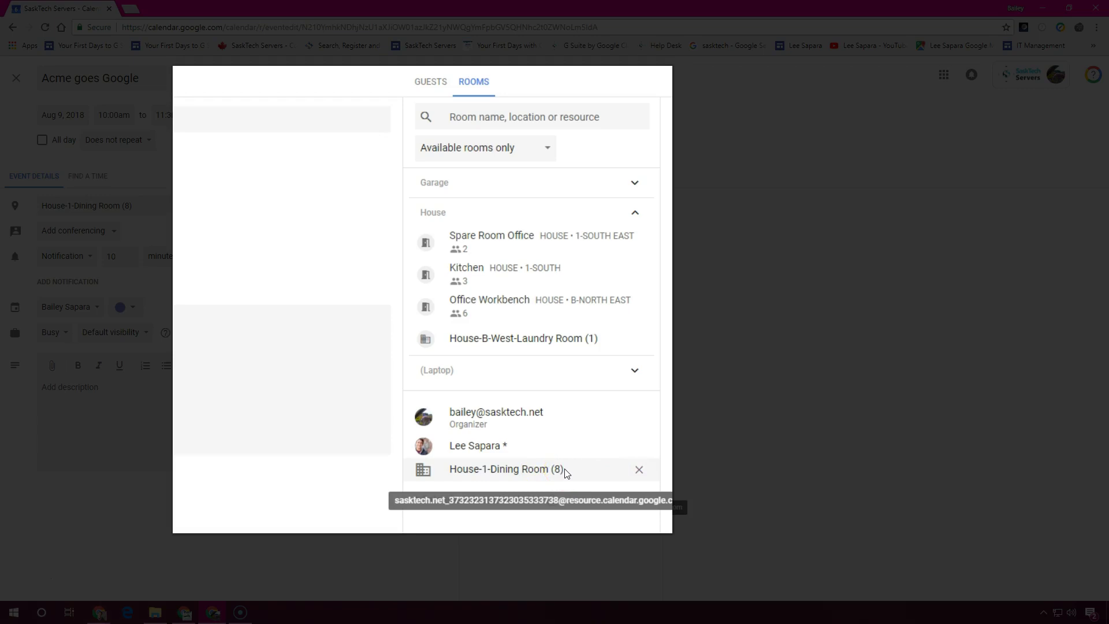
pyautogui.click(432, 81)
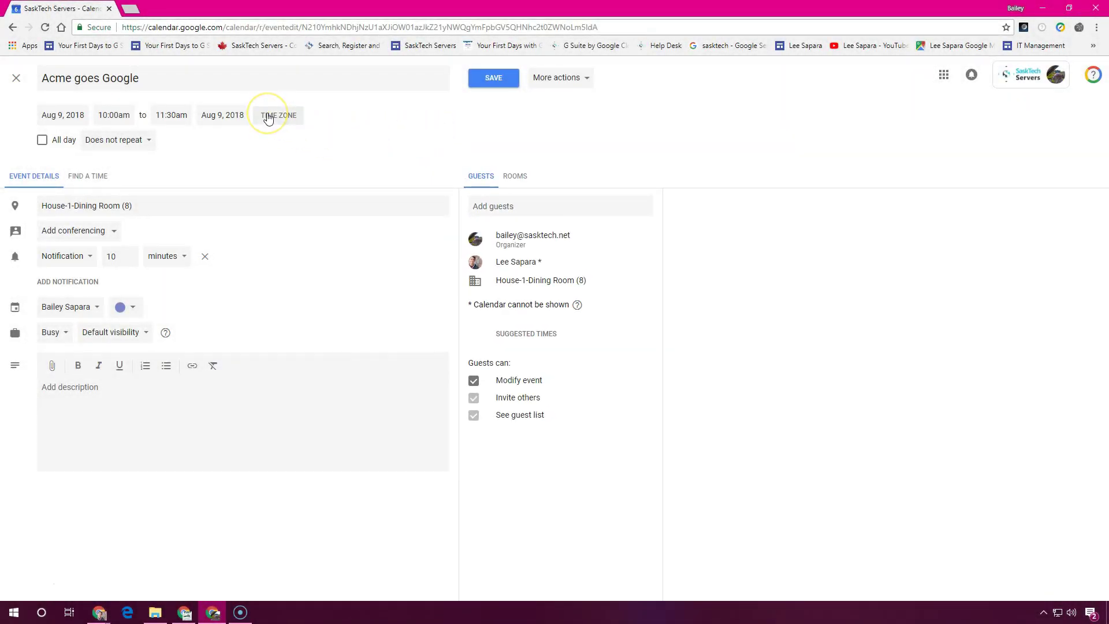
# Step: Set the event's start time zone to (GMT-07:00) Pacific Time - Vancouver
pyautogui.click(267, 118)
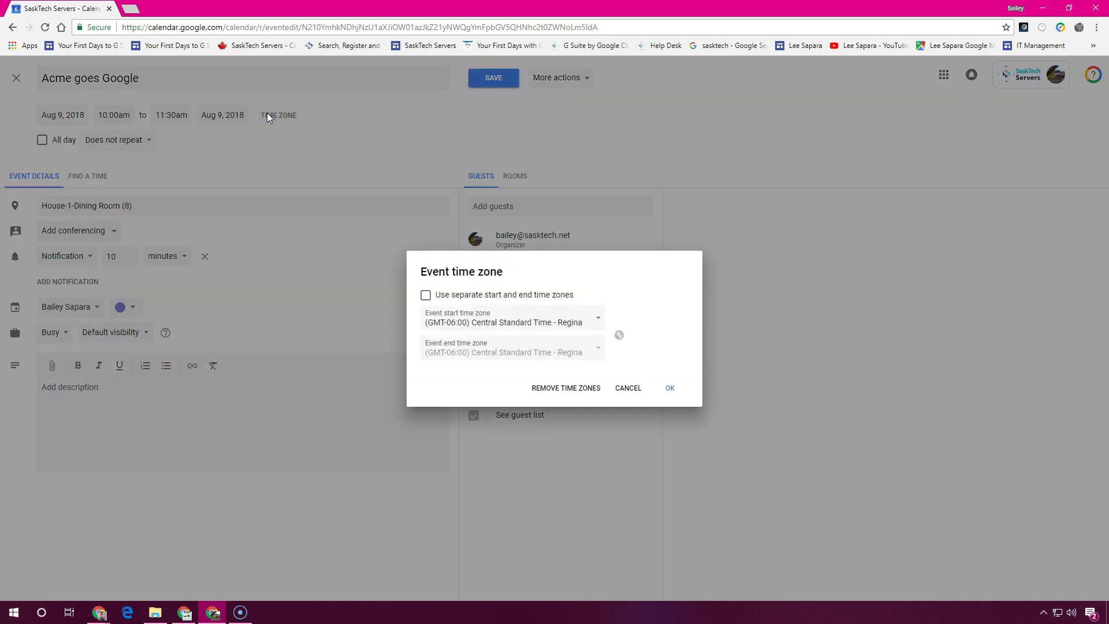
pyautogui.click(485, 322)
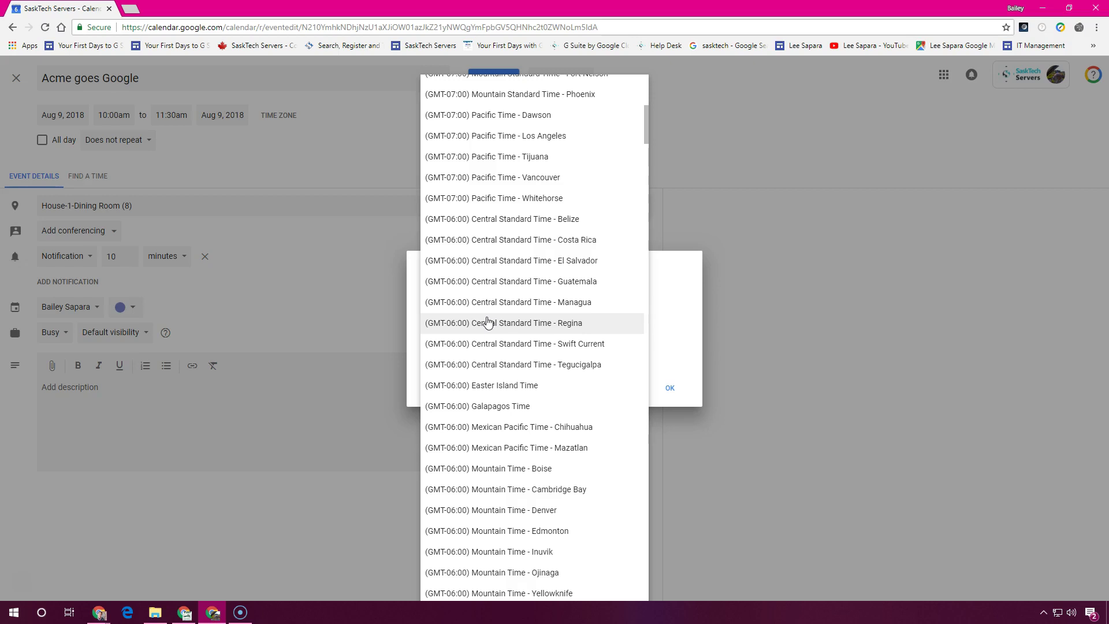
pyautogui.click(505, 179)
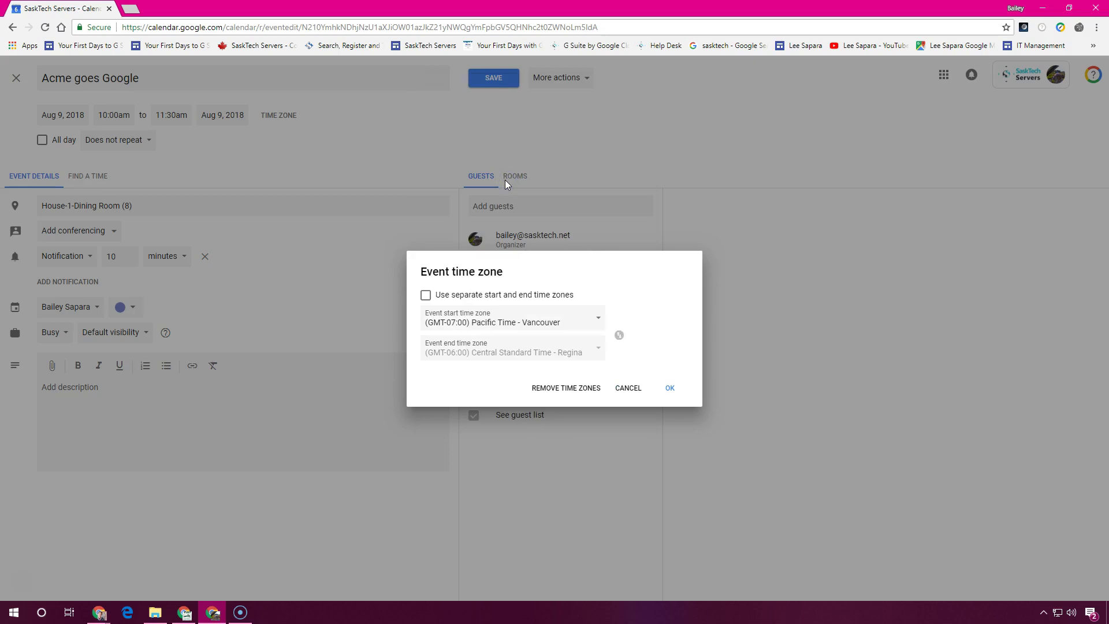
pyautogui.click(671, 389)
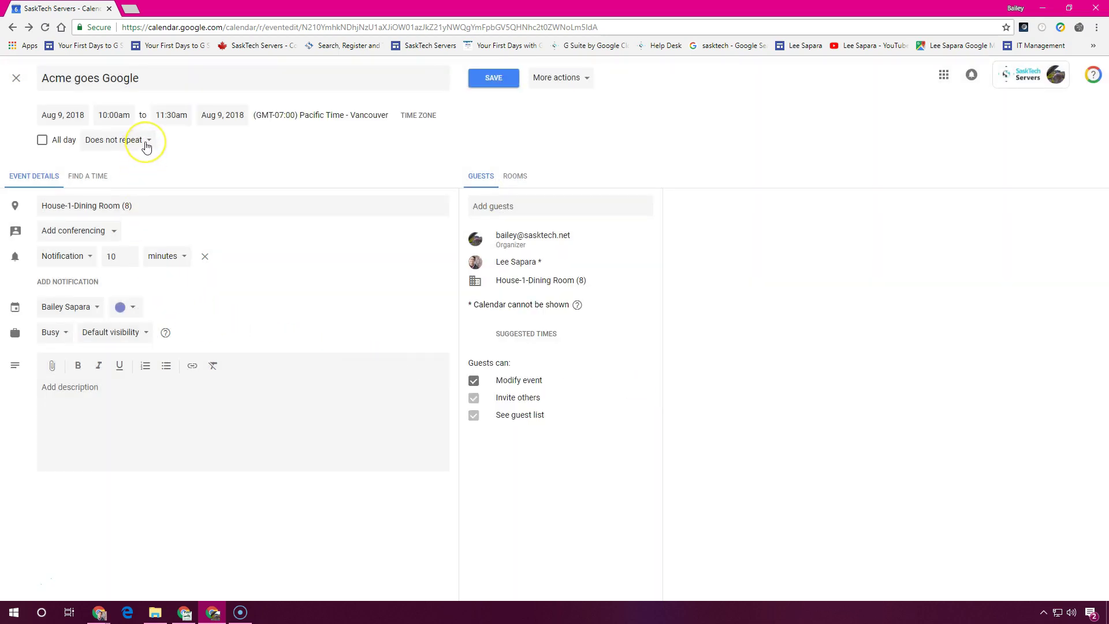
# Step: Make the event repeat weekly on Thursday, ending on Sep 6, 2018
pyautogui.click(146, 146)
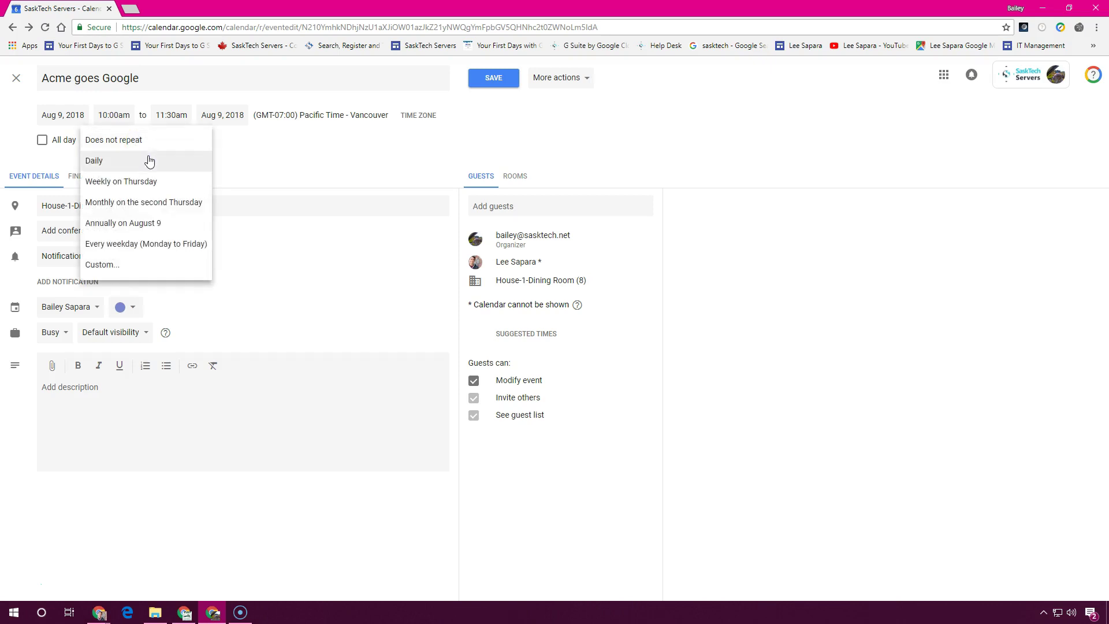
pyautogui.click(145, 181)
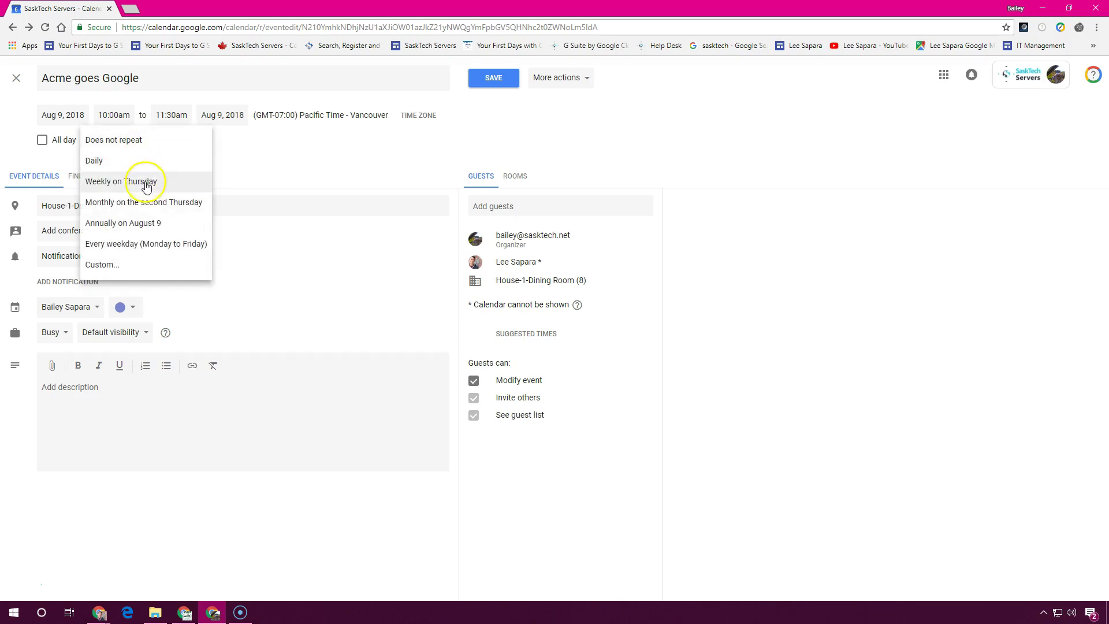
pyautogui.click(172, 268)
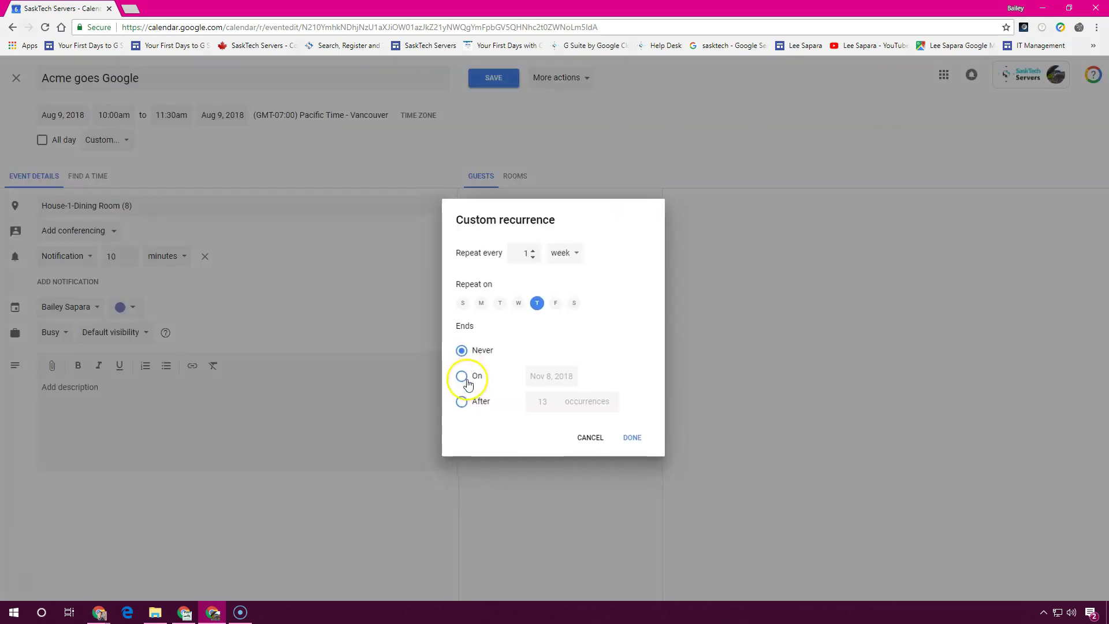
pyautogui.click(365, 332)
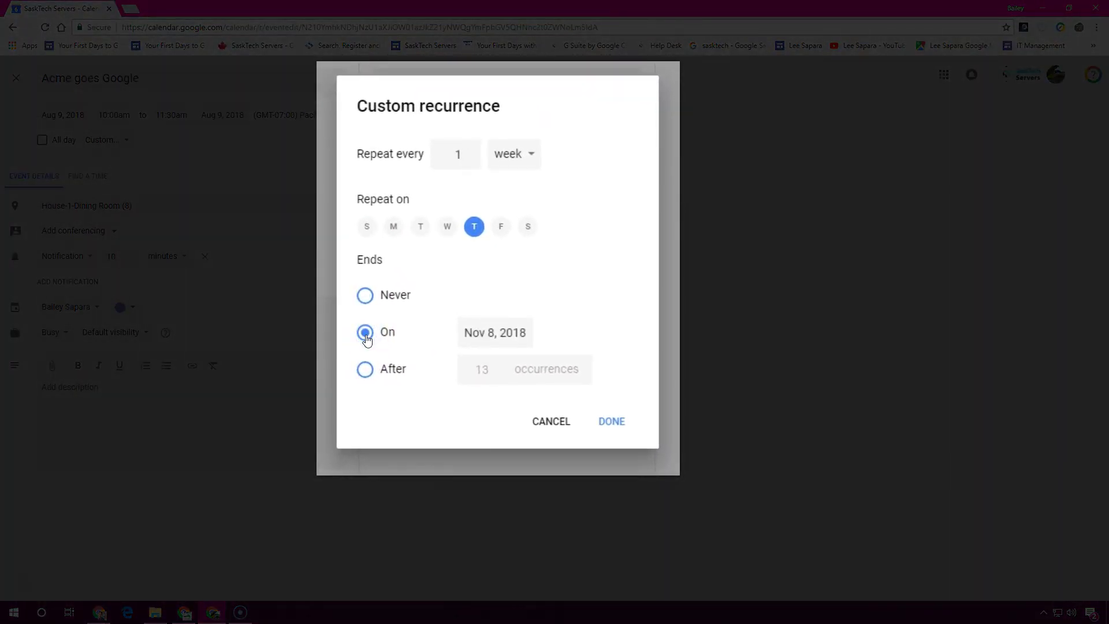
pyautogui.click(505, 330)
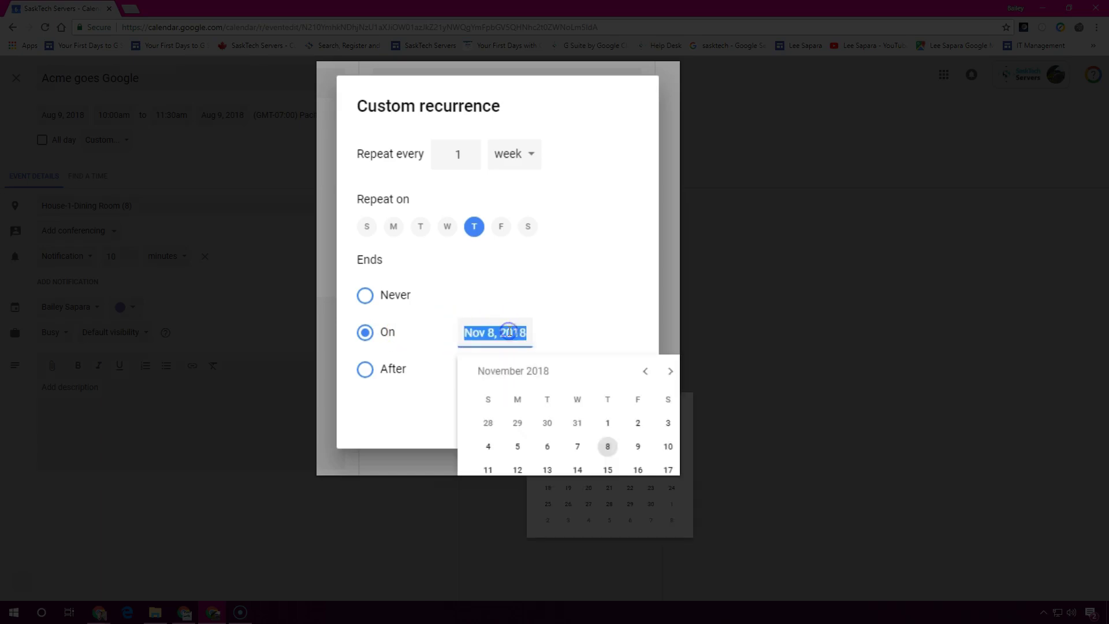
pyautogui.click(646, 370)
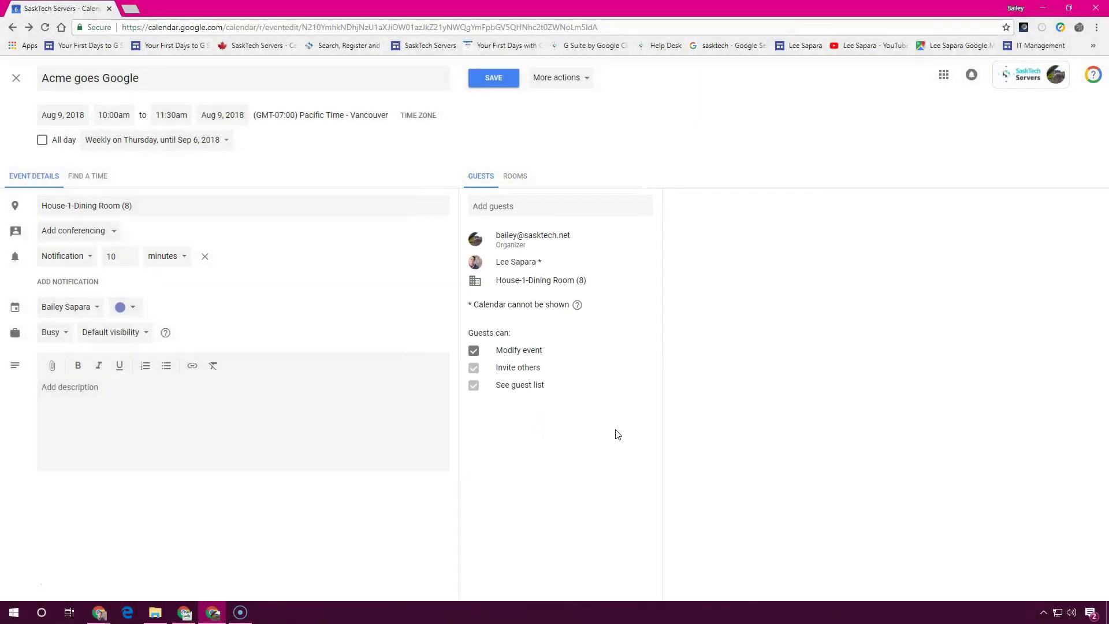
pyautogui.click(103, 177)
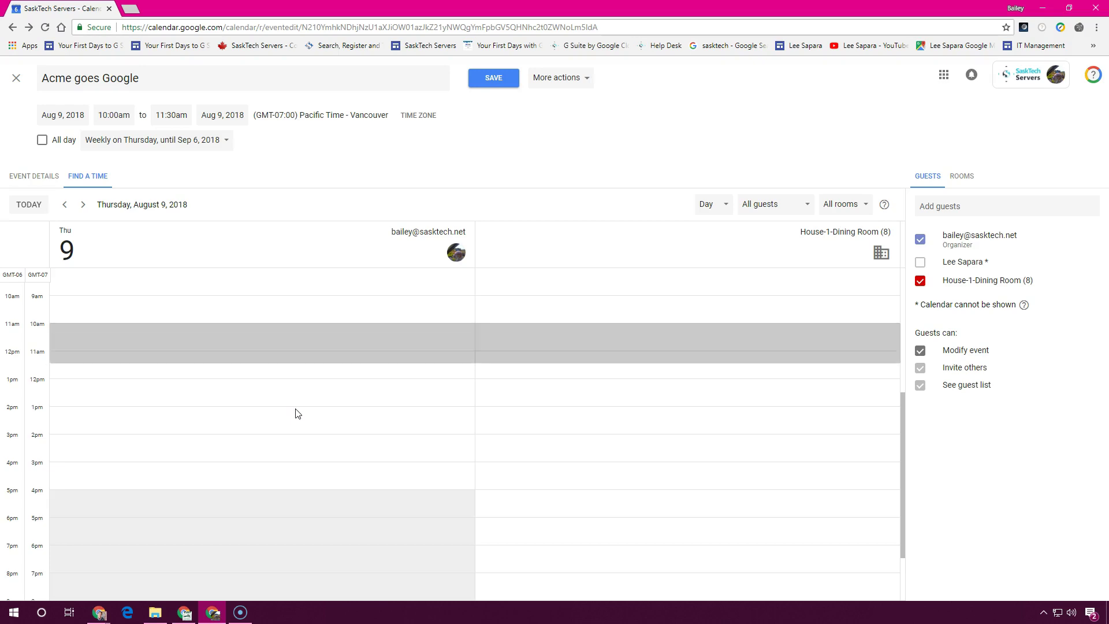
pyautogui.click(41, 181)
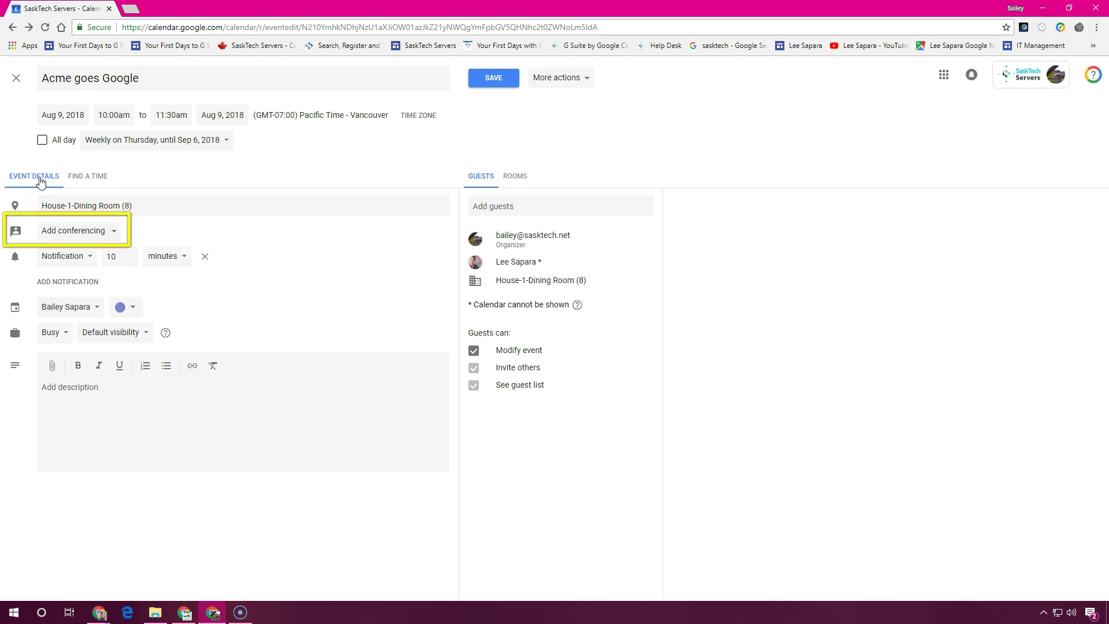
# Step: Leave conferencing off and begin the event description with 'Discuss Acme'
pyautogui.click(81, 234)
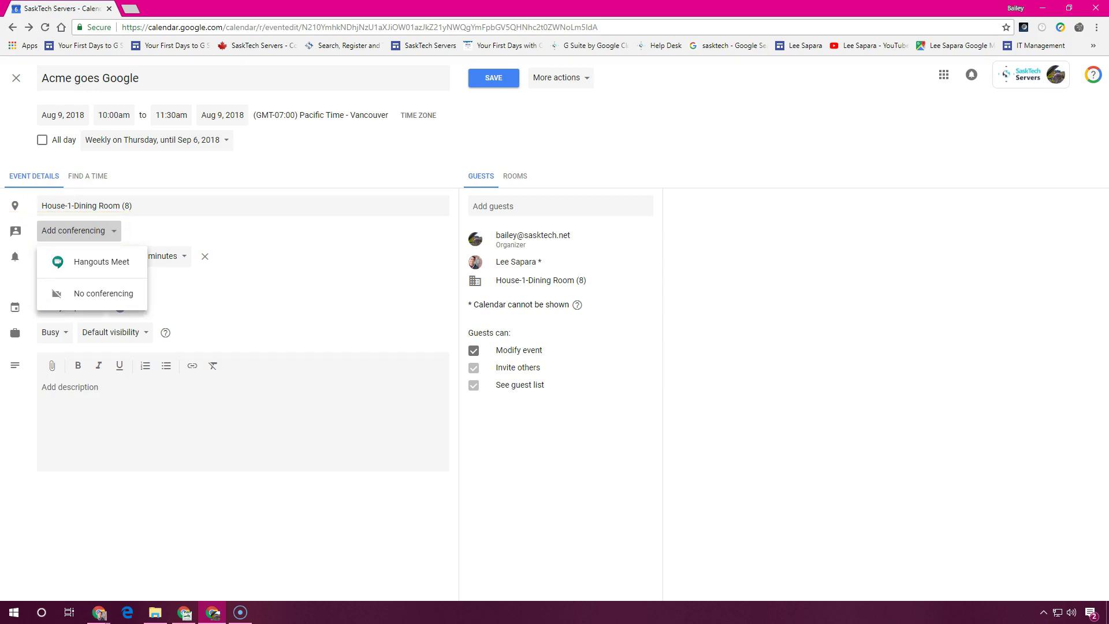
pyautogui.click(186, 306)
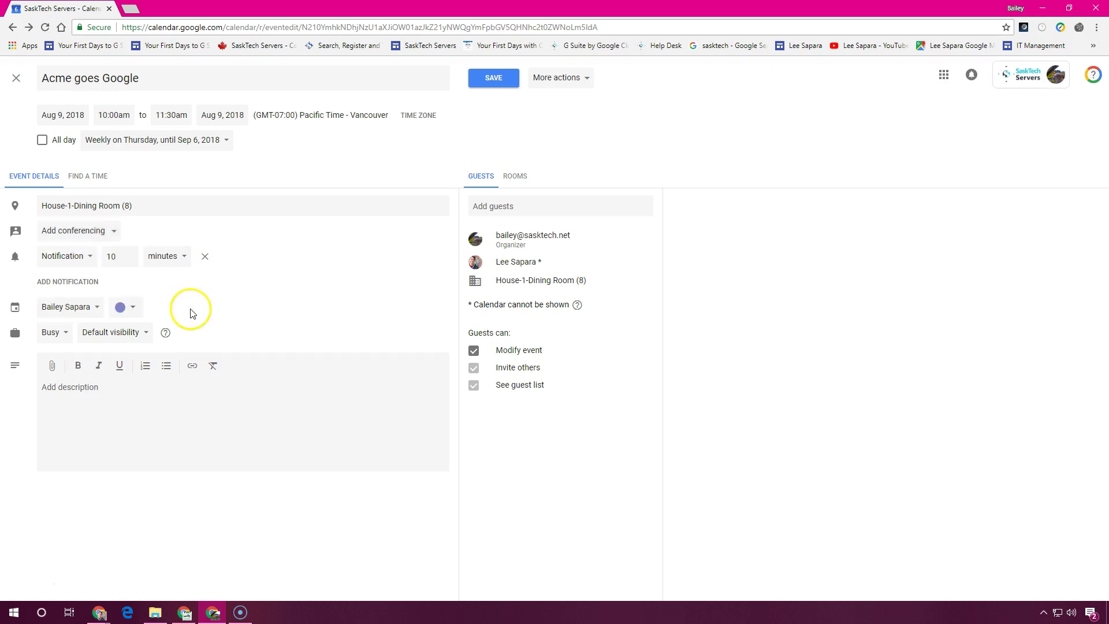
pyautogui.click(80, 384)
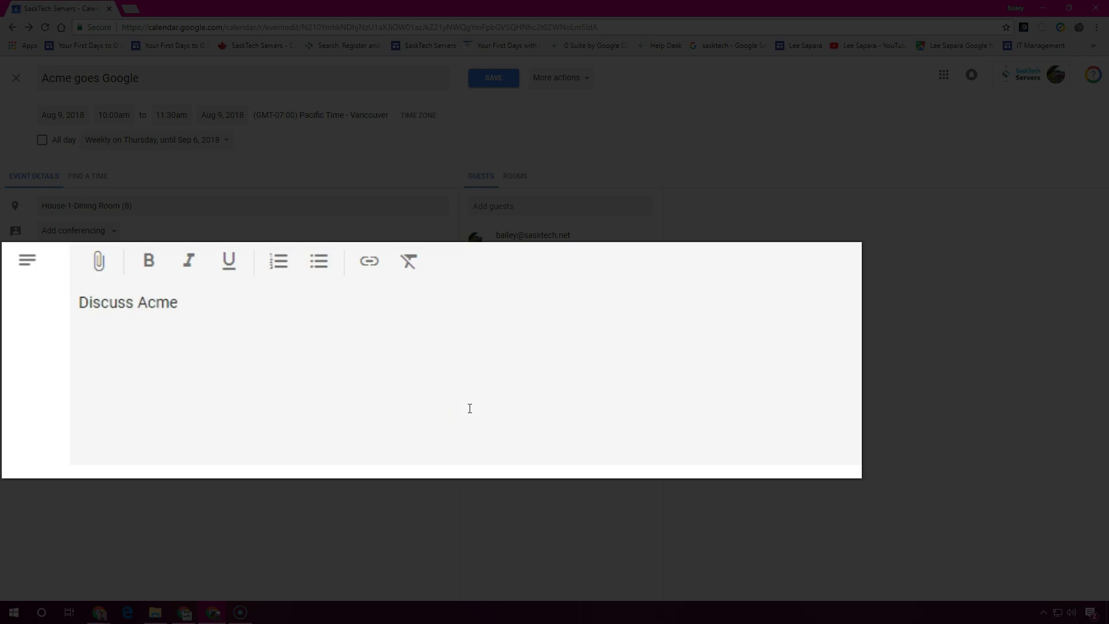
# Step: Finish the description with 'Migration Plans', attach the 2017-09-03 meeting doc from My Drive, and save
pyautogui.write('M')
pyautogui.write('igration Plans')
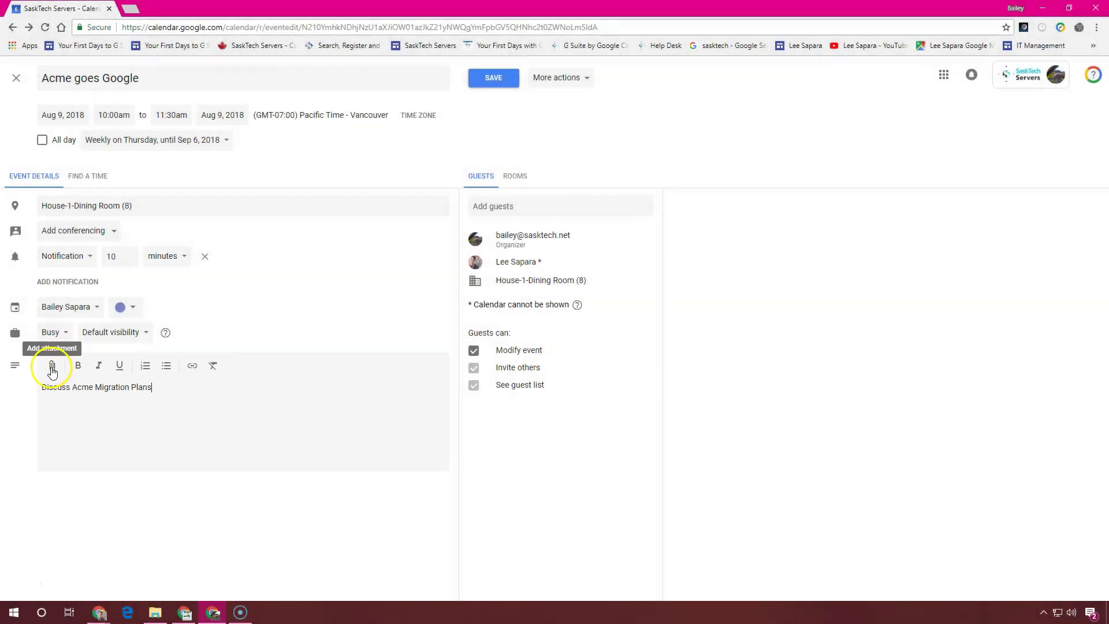
pyautogui.click(52, 366)
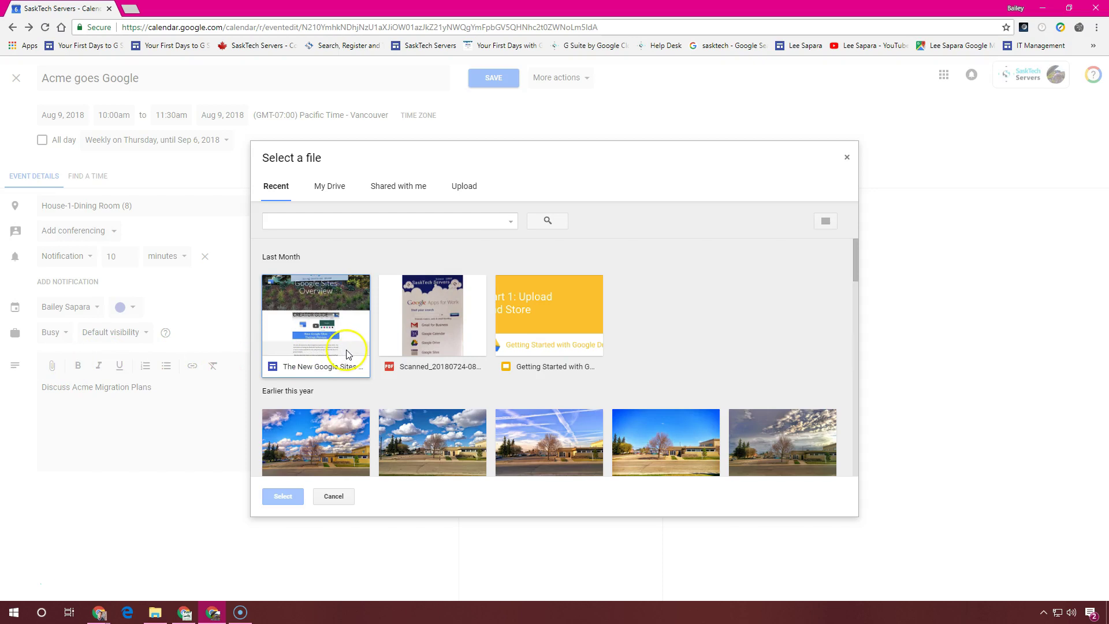
pyautogui.scroll(-3, 385, 310)
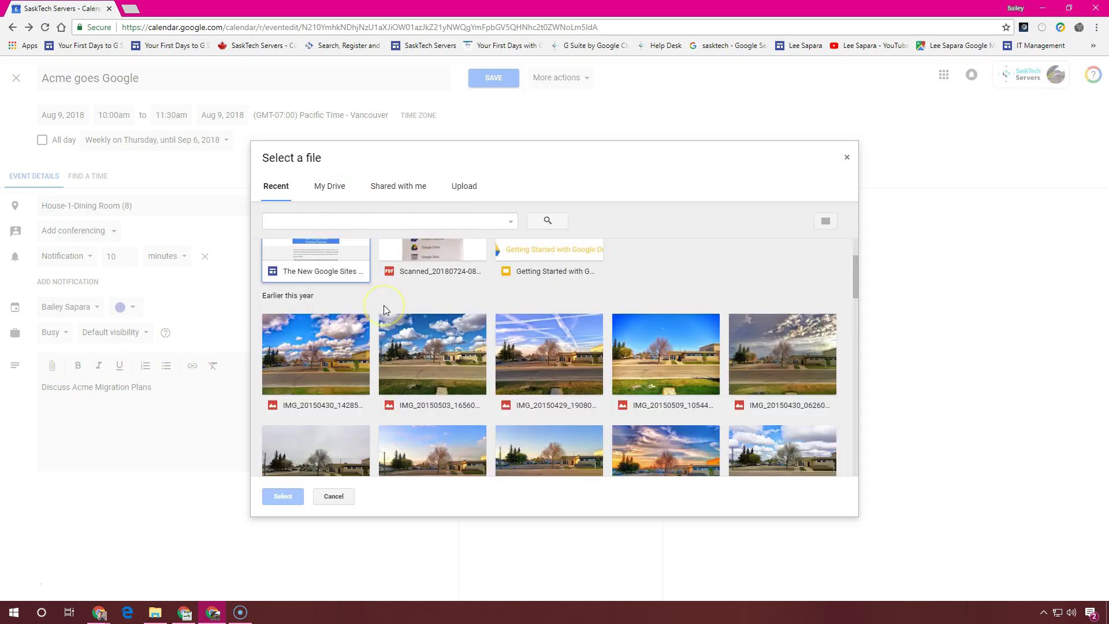
pyautogui.scroll(3, 385, 310)
pyautogui.click(329, 185)
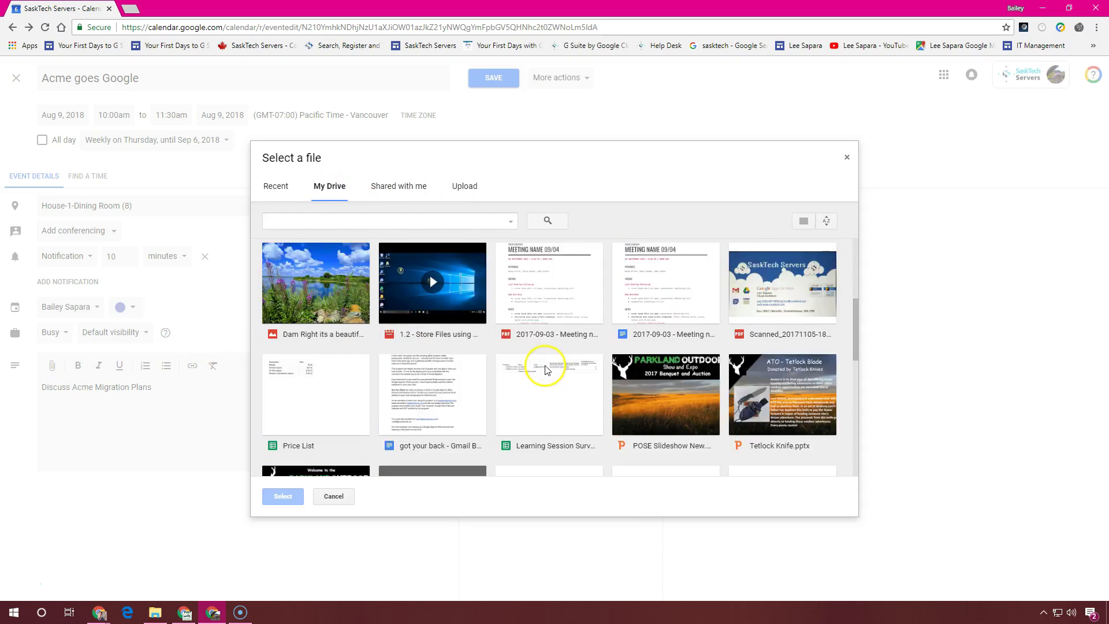
pyautogui.click(672, 309)
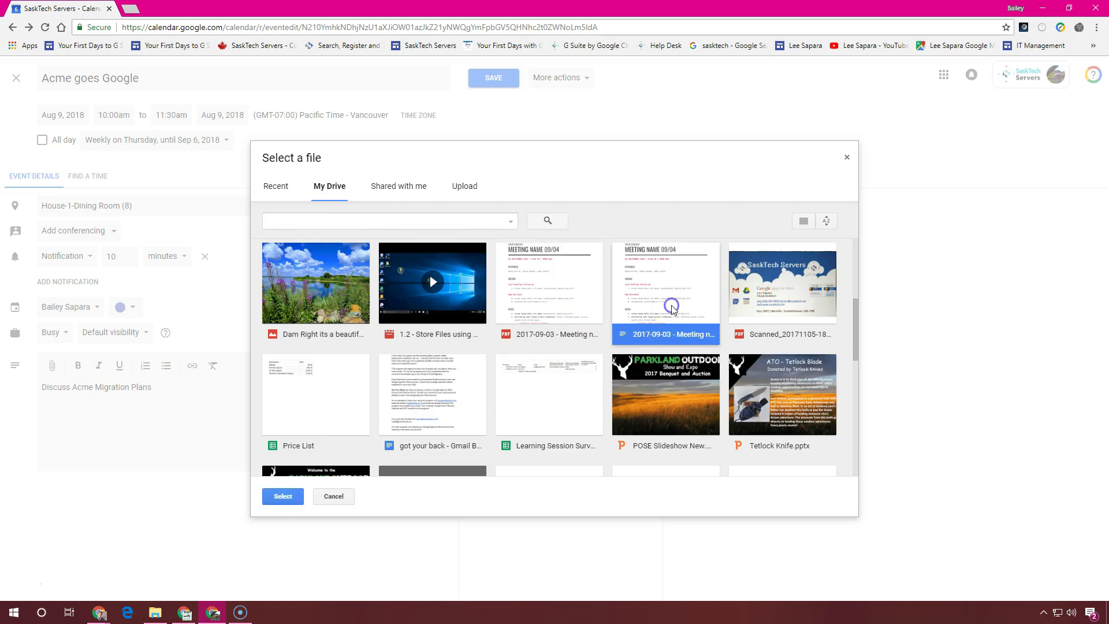
pyautogui.click(284, 497)
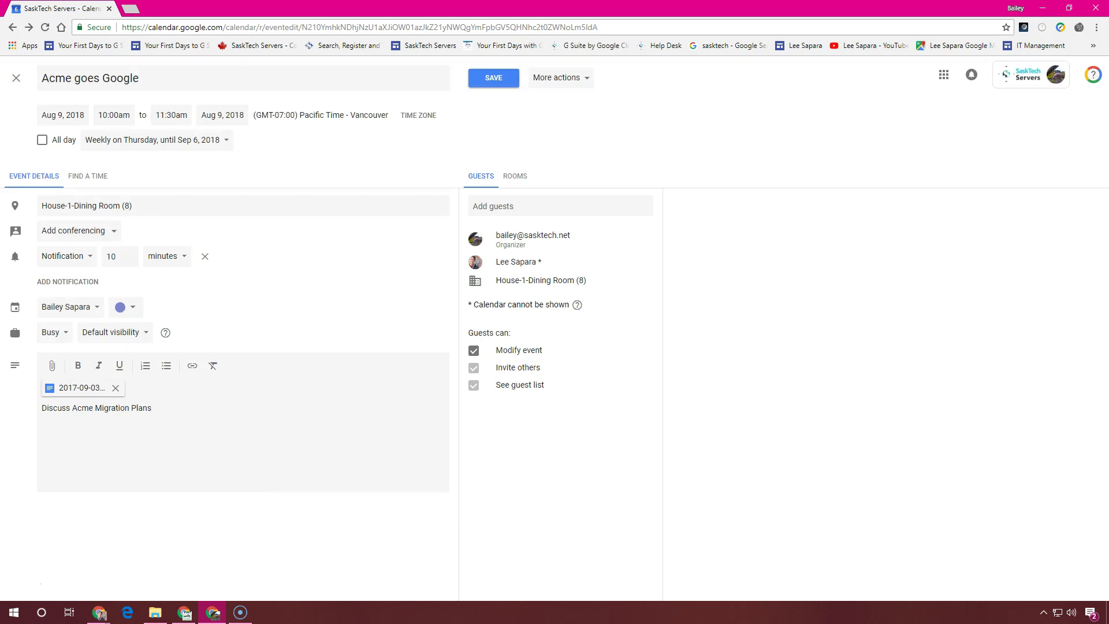
pyautogui.click(499, 80)
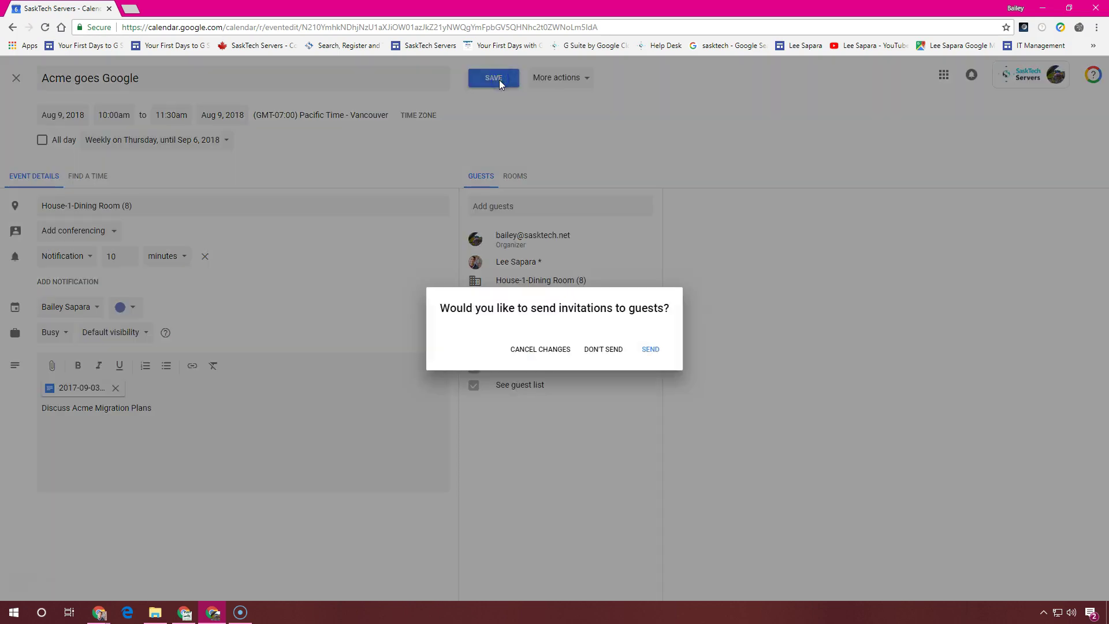
# Step: Send the guest invitations and share the attached file with the guest at Edit access
pyautogui.click(652, 351)
pyautogui.click(652, 350)
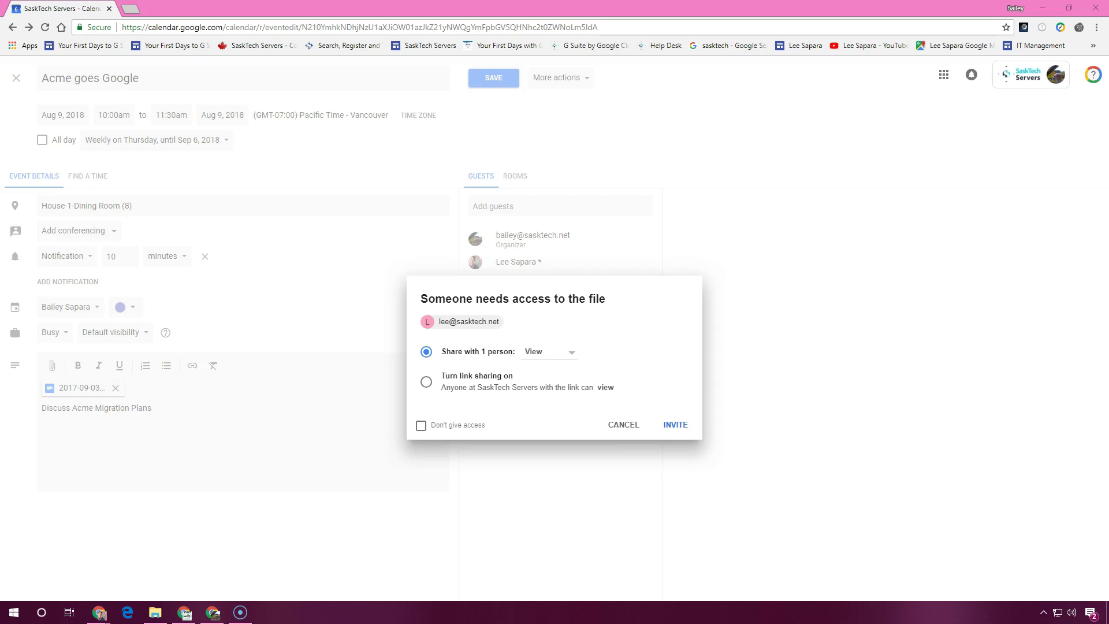
pyautogui.click(108, 367)
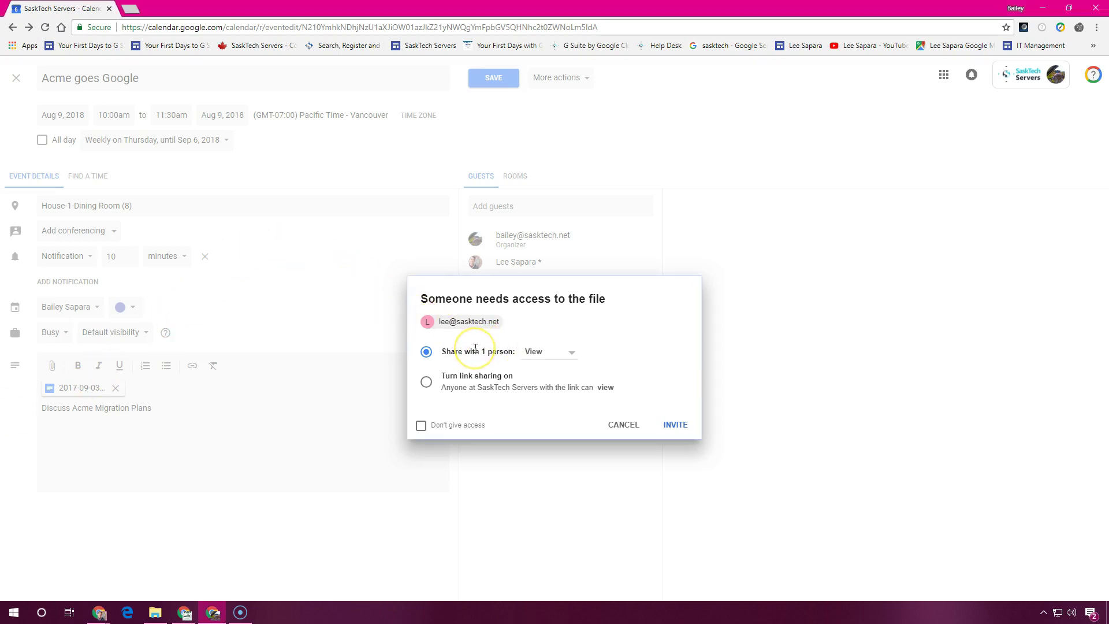
pyautogui.click(566, 354)
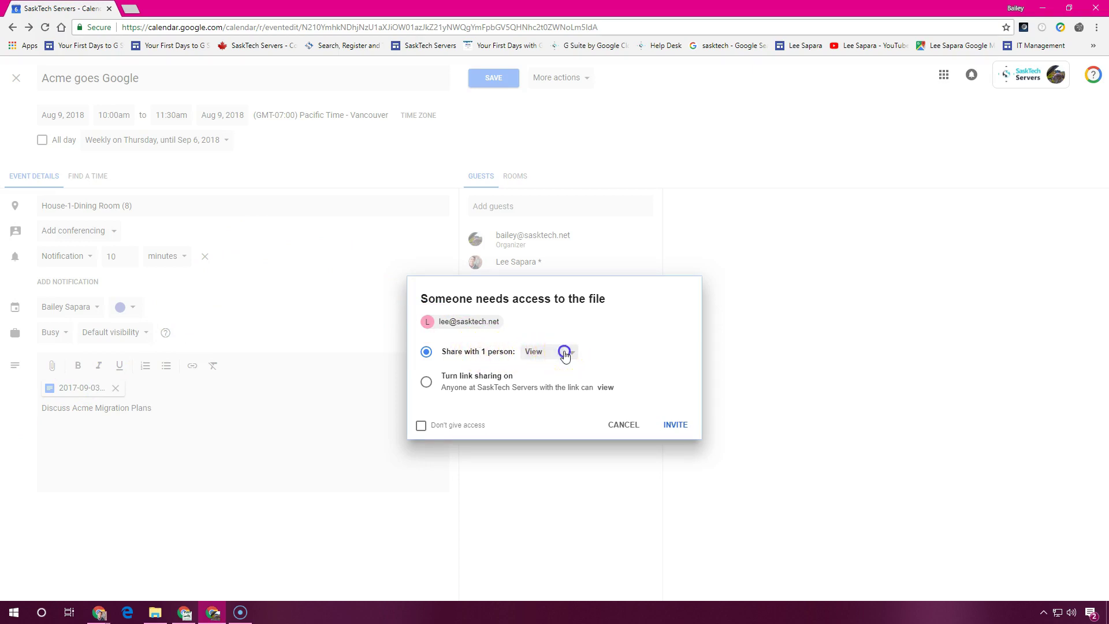
pyautogui.click(571, 398)
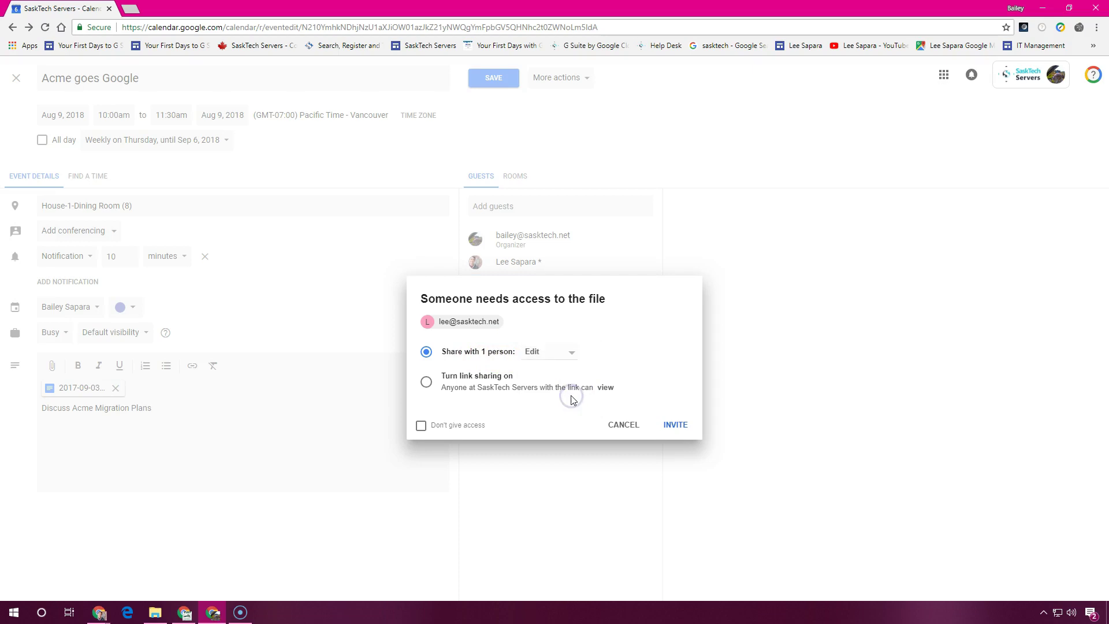
pyautogui.click(676, 428)
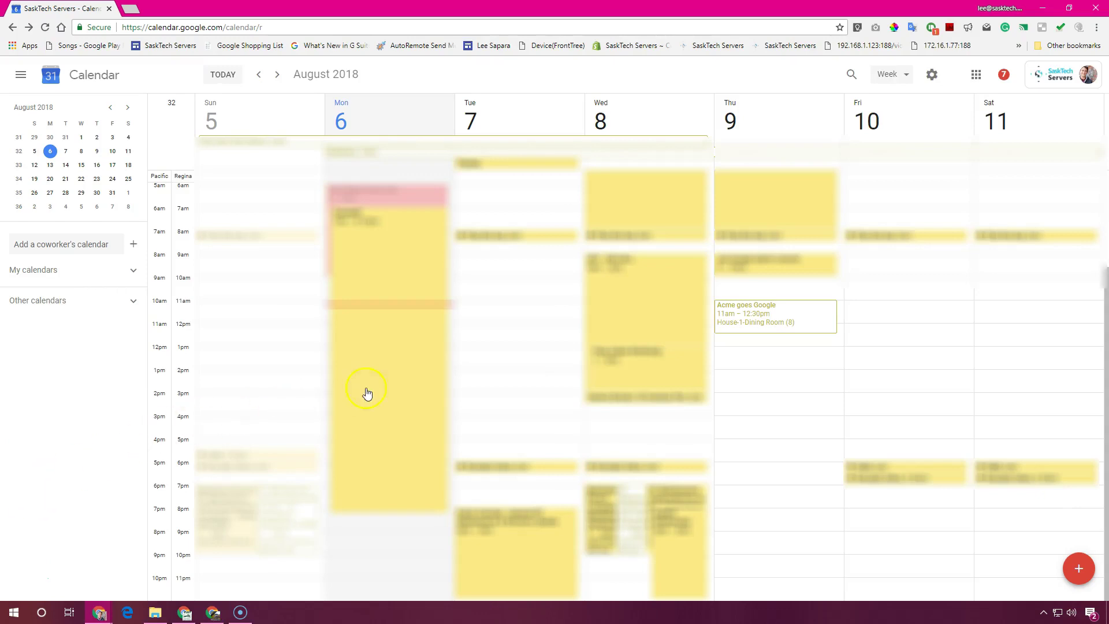
# Step: Open the Thursday, August 9 Acme goes Google event to see both guests accepted and the attached doc
pyautogui.click(797, 318)
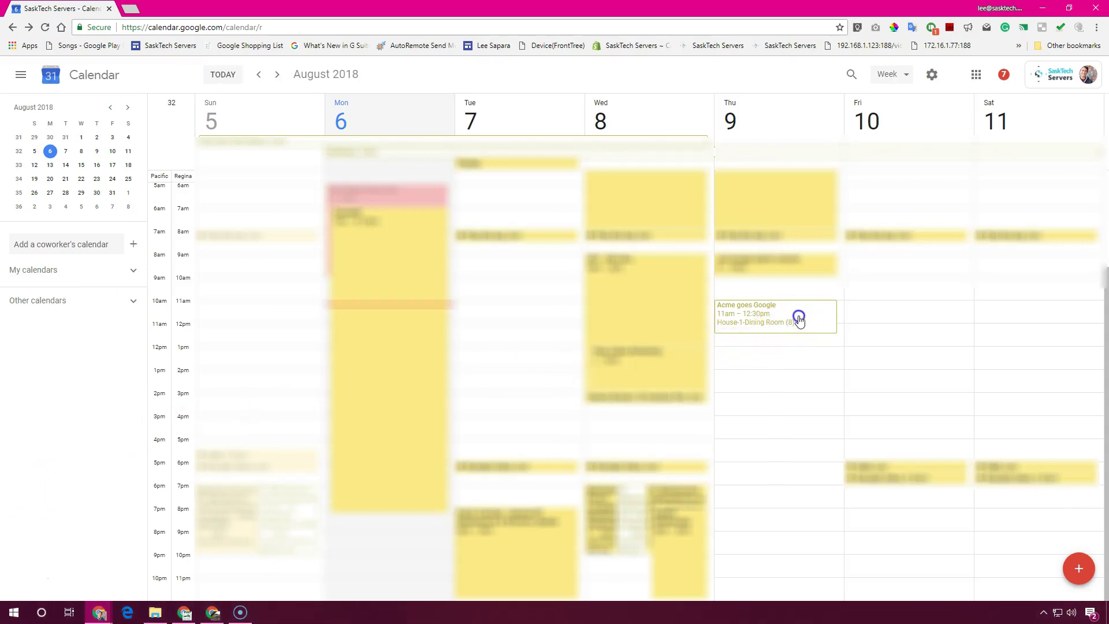
pyautogui.click(786, 325)
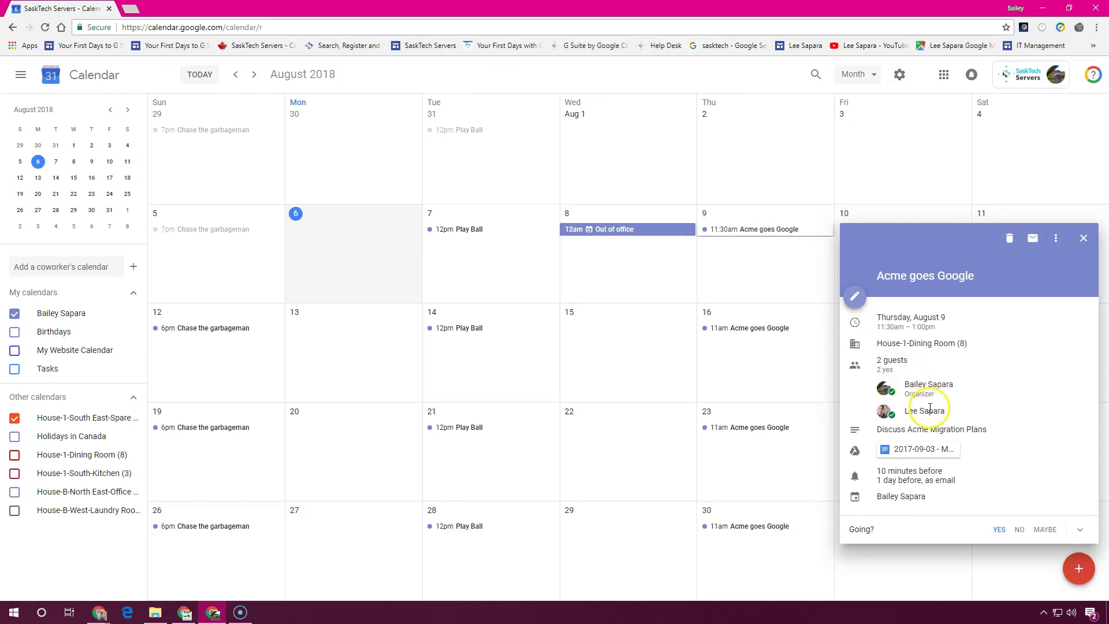
# Step: Dismiss the Acme goes Google popup, returning to the August 2018 month view
pyautogui.click(483, 622)
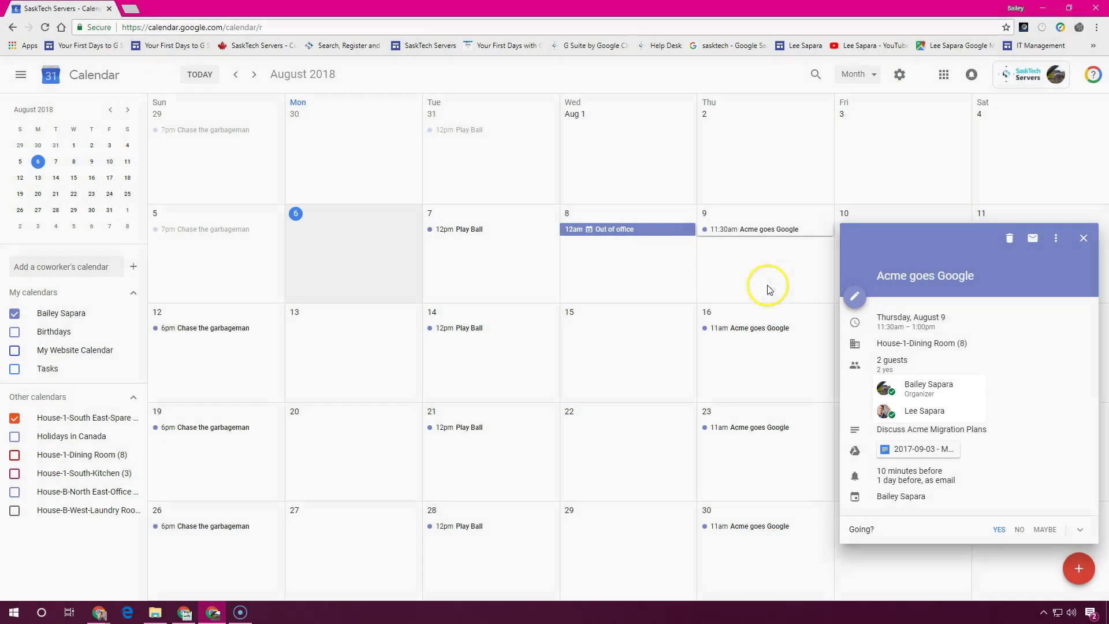
pyautogui.click(769, 289)
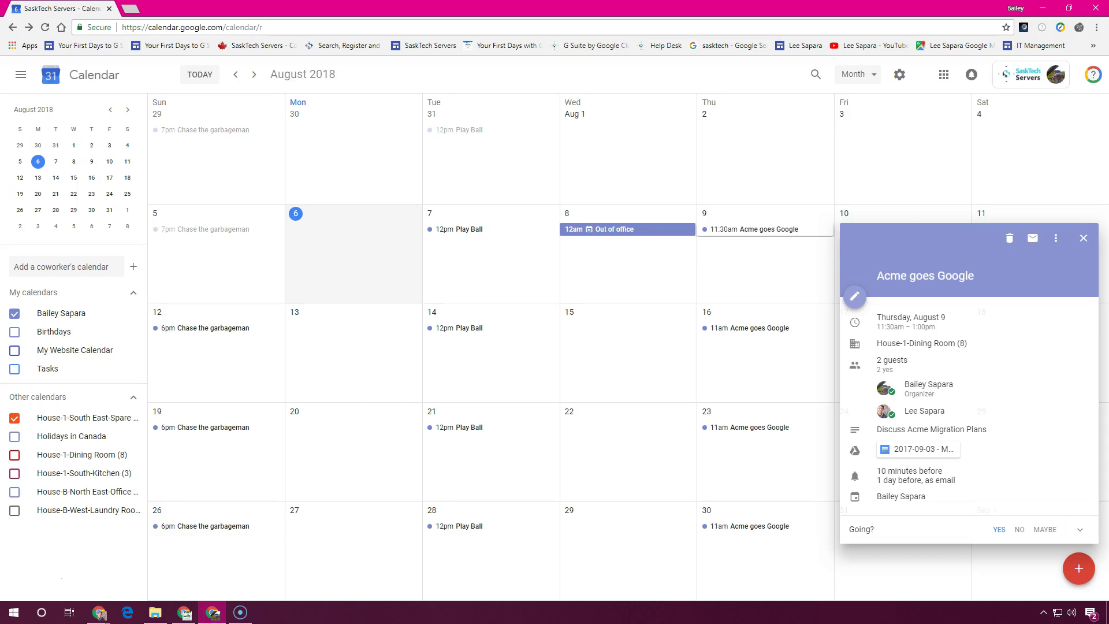
pyautogui.click(768, 285)
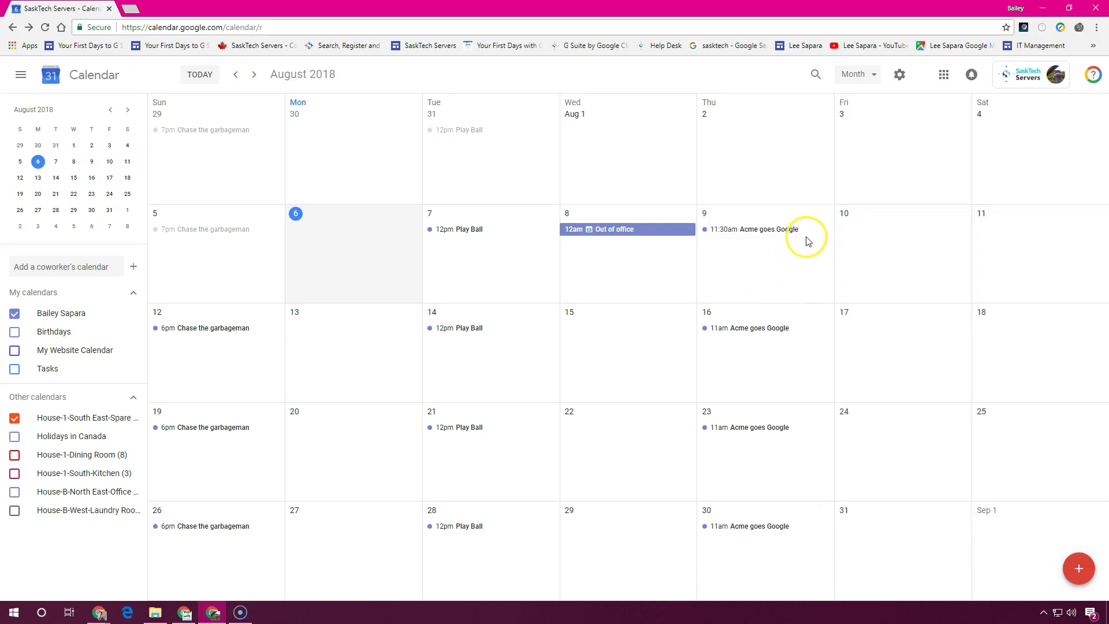
# Step: Delete all occurrences of the recurring Acme goes Google event and send cancellation notices to guests
pyautogui.click(756, 230)
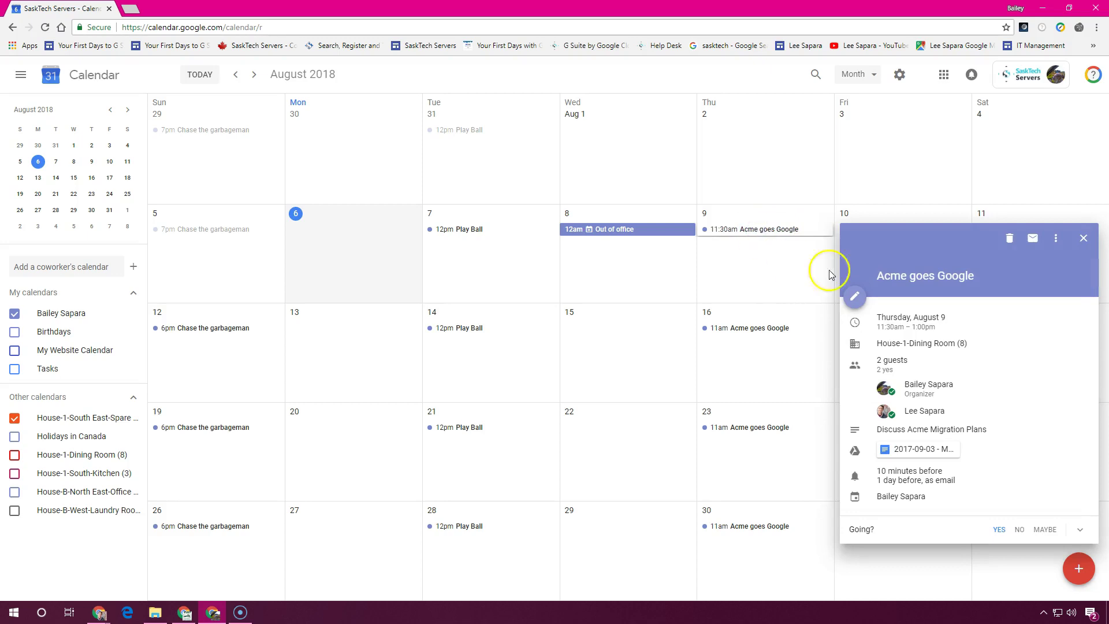
pyautogui.click(1010, 240)
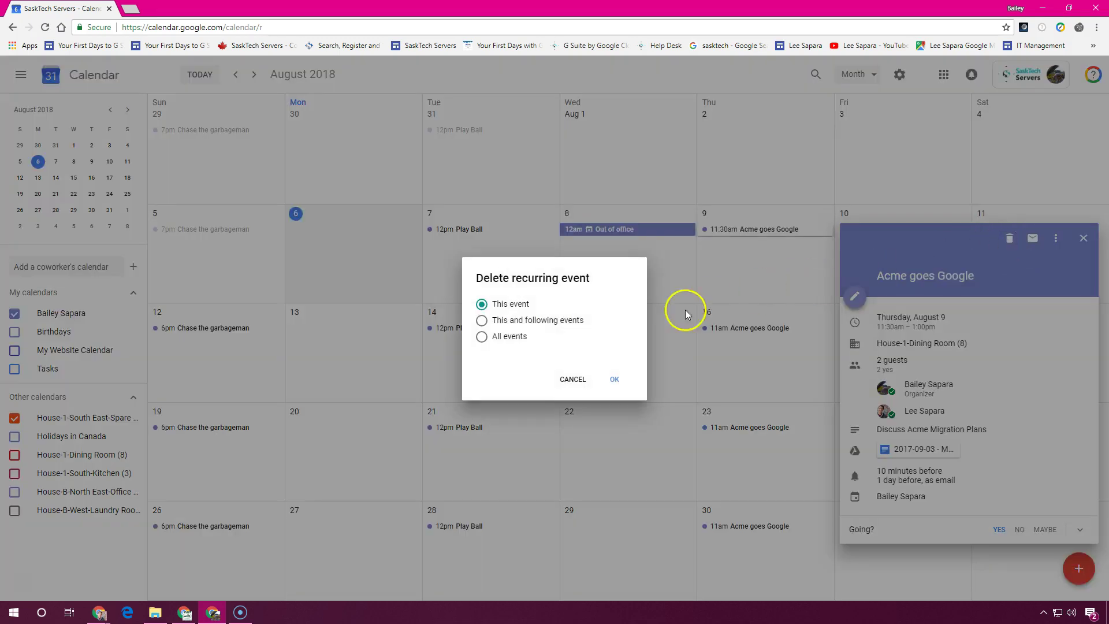
pyautogui.click(494, 340)
pyautogui.click(616, 379)
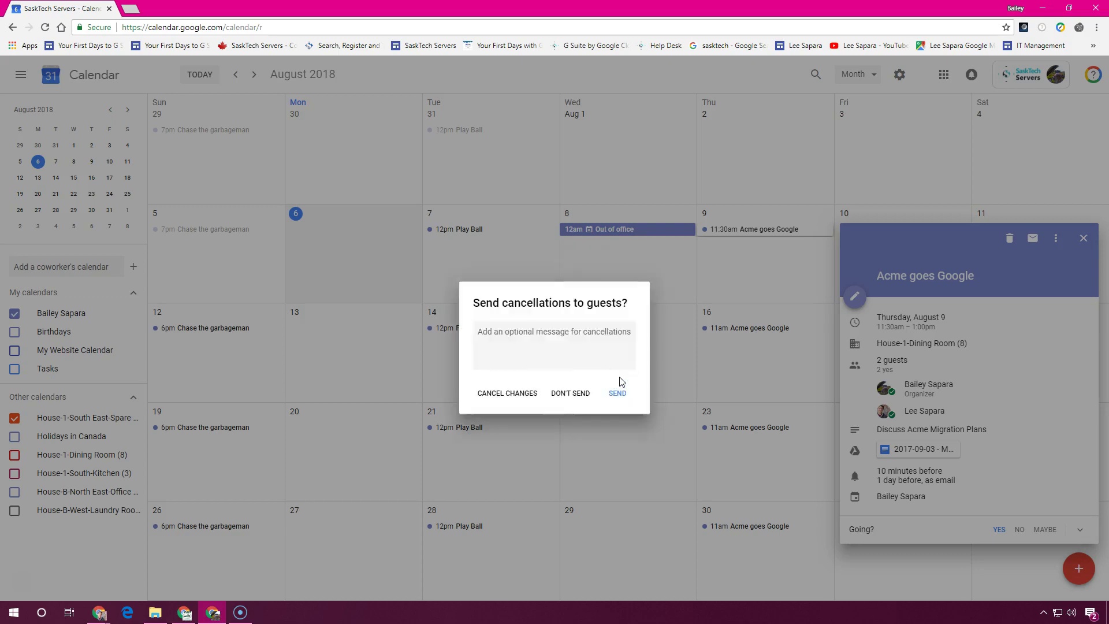
pyautogui.click(617, 393)
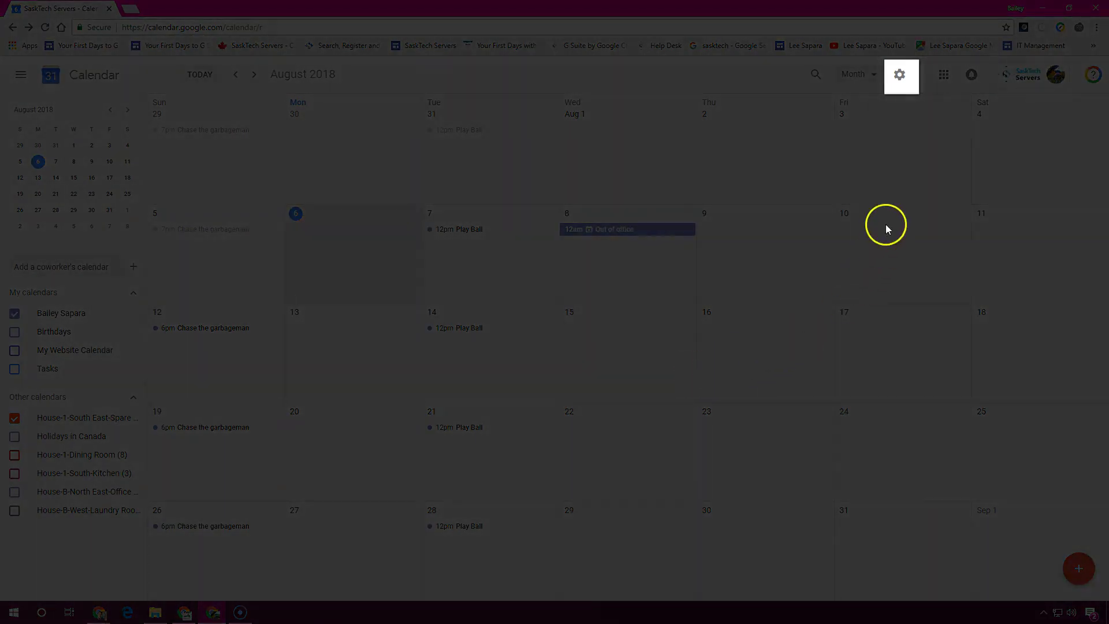
# Step: Select all three deleted Acme goes Google events in Trash and restore them to the calendar
pyautogui.click(901, 76)
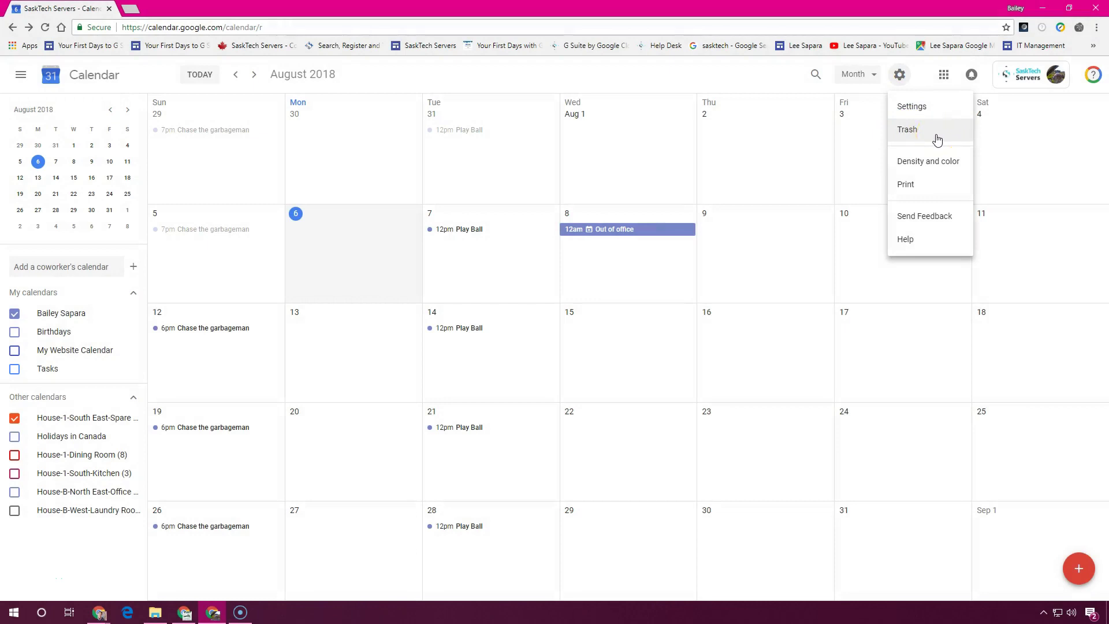
pyautogui.click(937, 138)
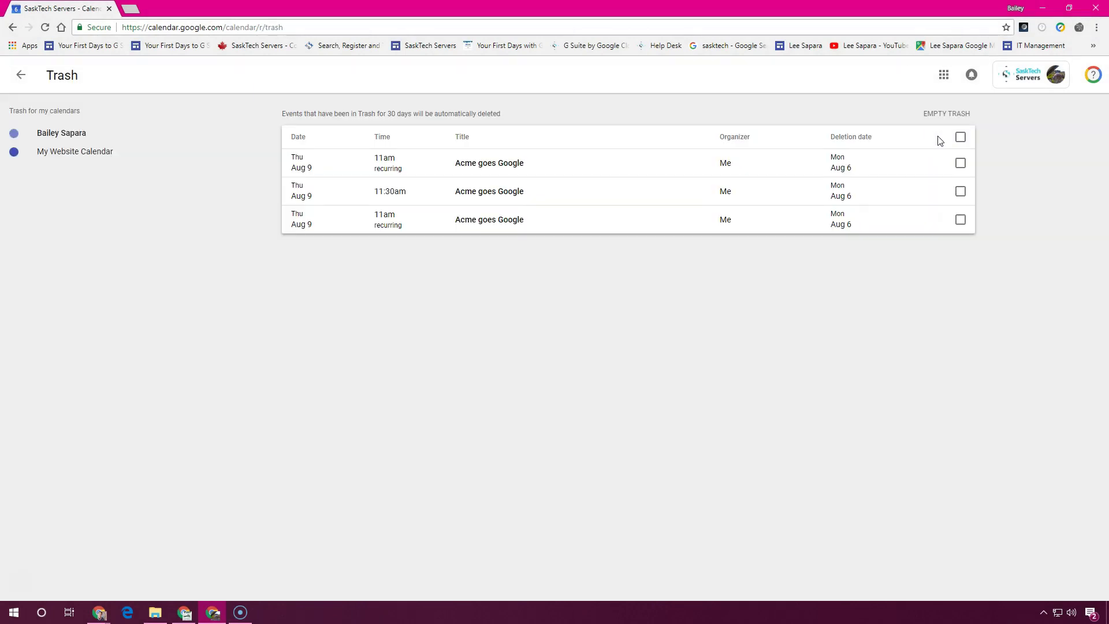
pyautogui.click(961, 138)
pyautogui.click(961, 139)
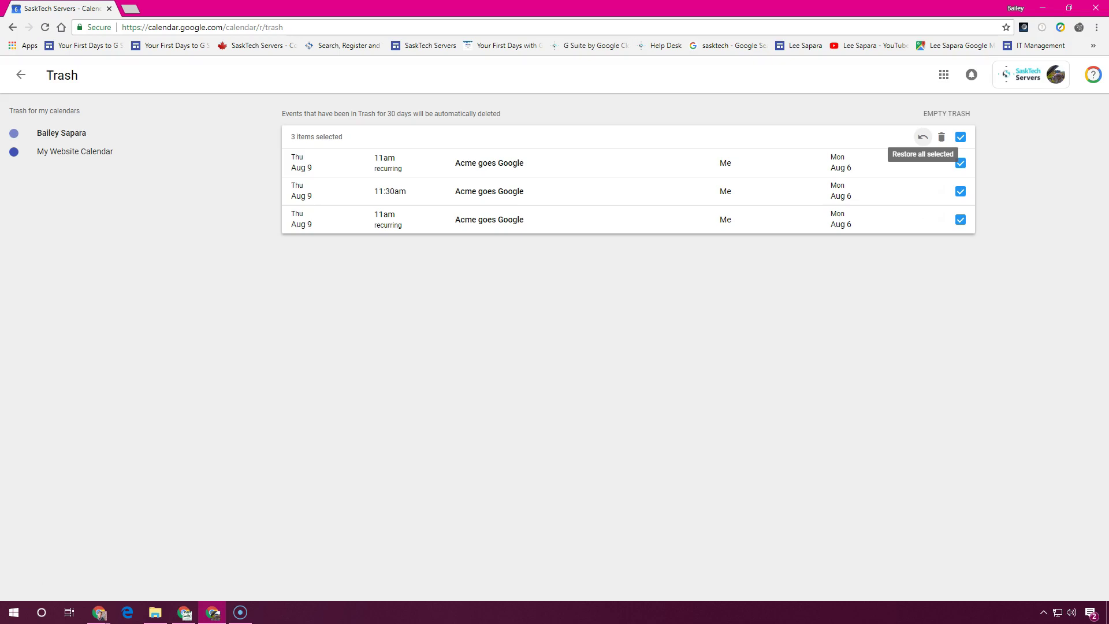
pyautogui.click(923, 137)
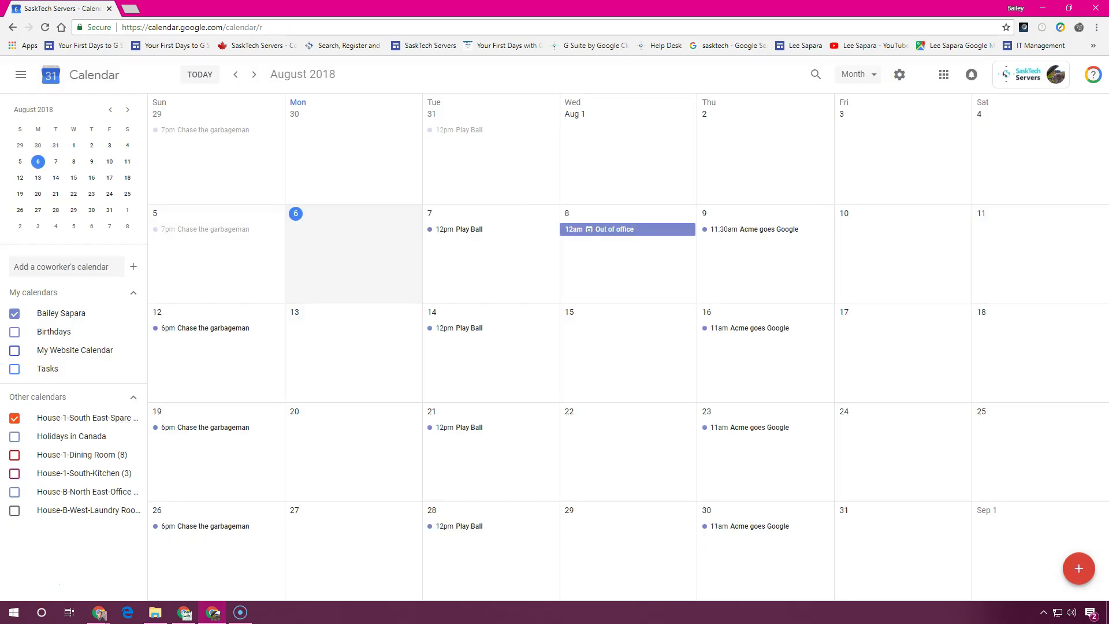